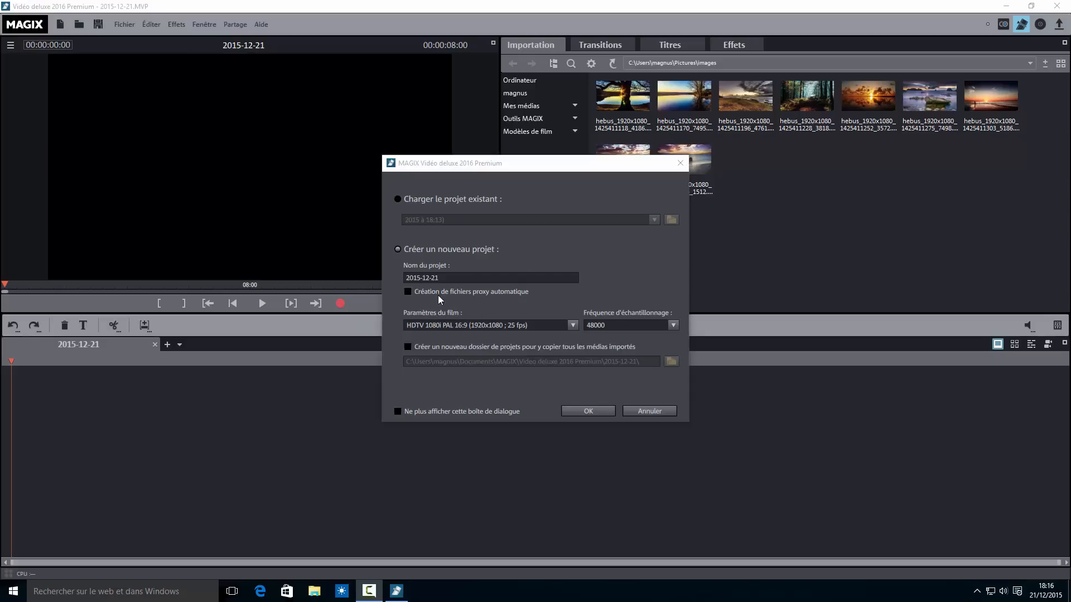
Step: Create a new project named transition with the HDTV 1080i PAL 16:9 (1920x1080 ; 25 fps) film settings
double_click(427, 277)
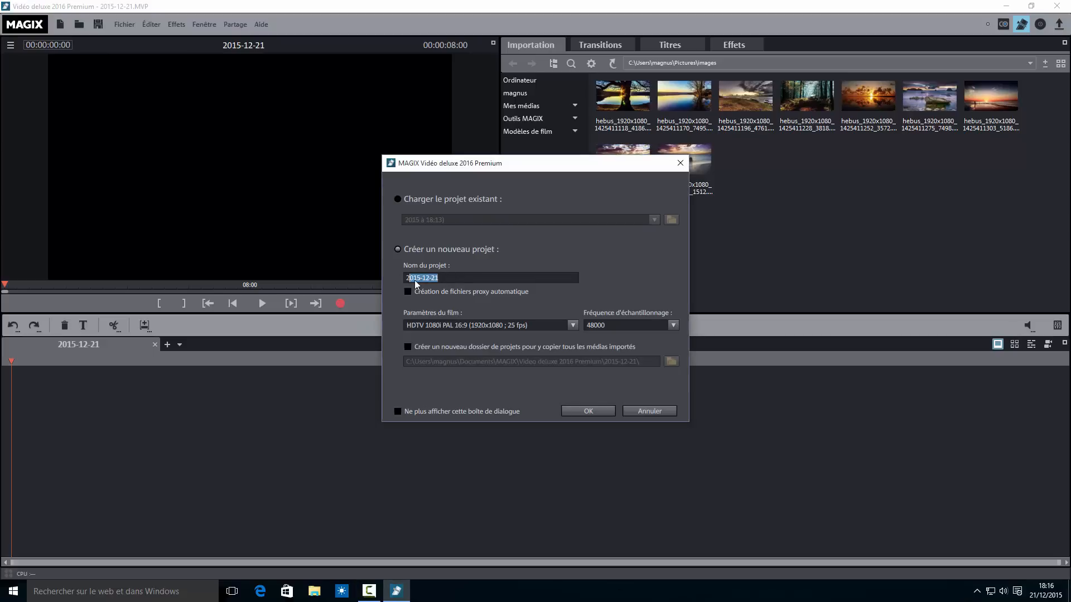
type("transition")
left_click(572, 325)
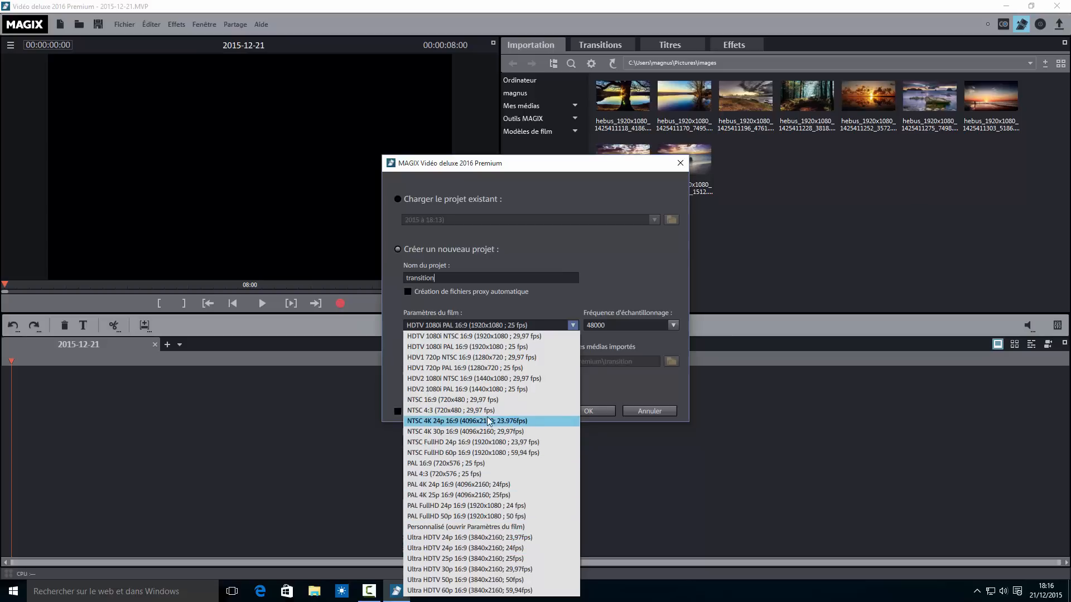
left_click(488, 348)
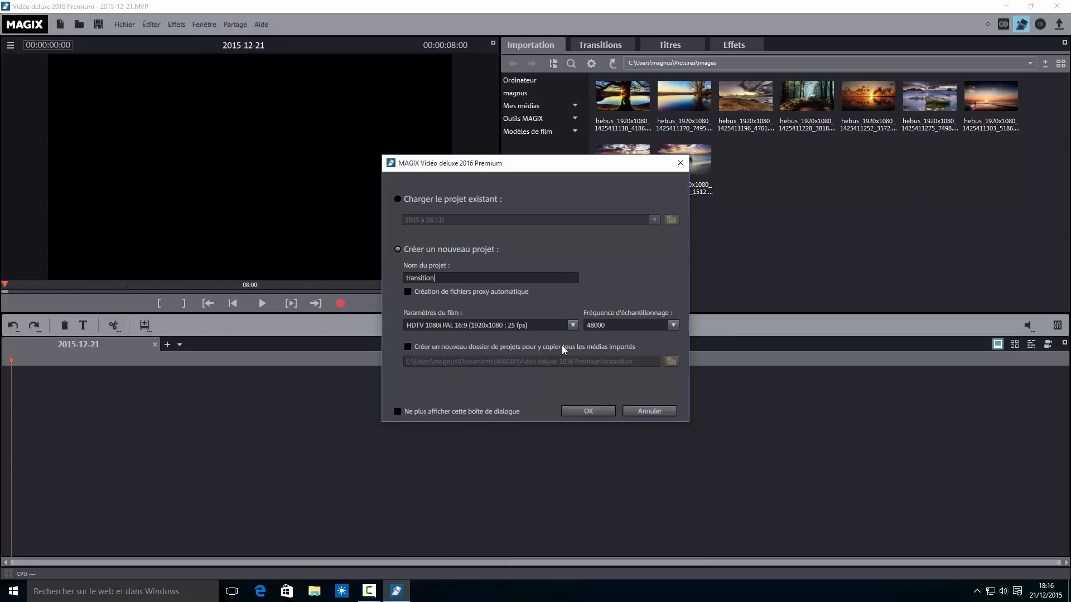
left_click(573, 326)
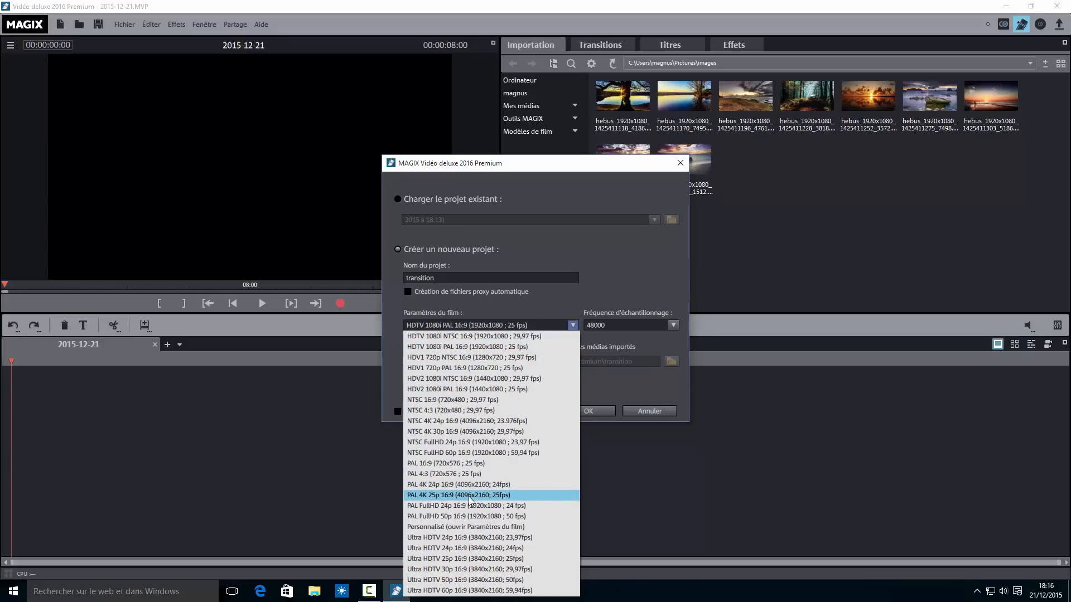
left_click(611, 511)
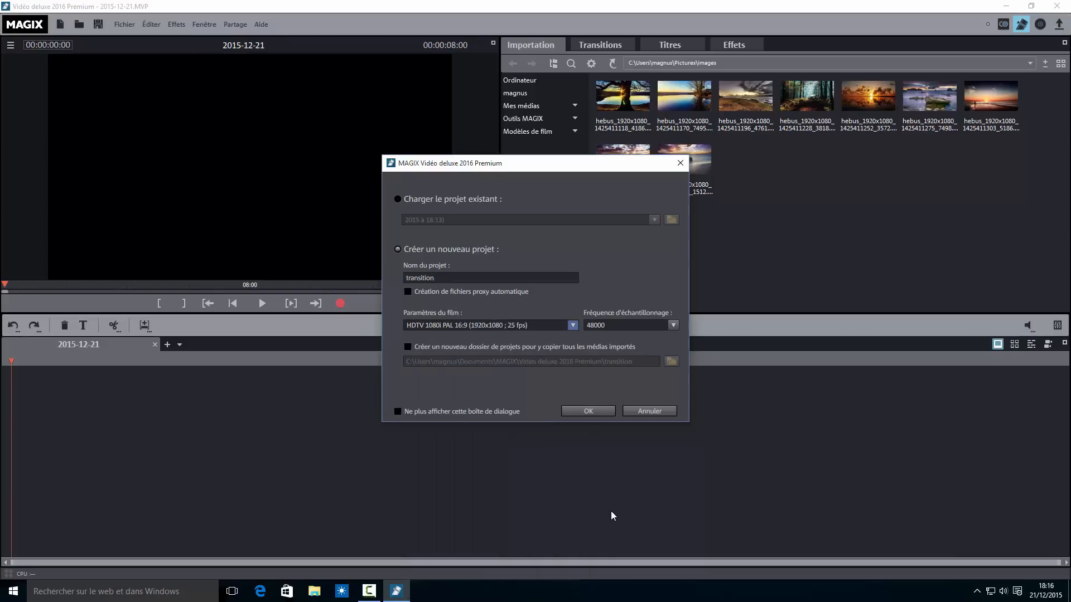
left_click(595, 410)
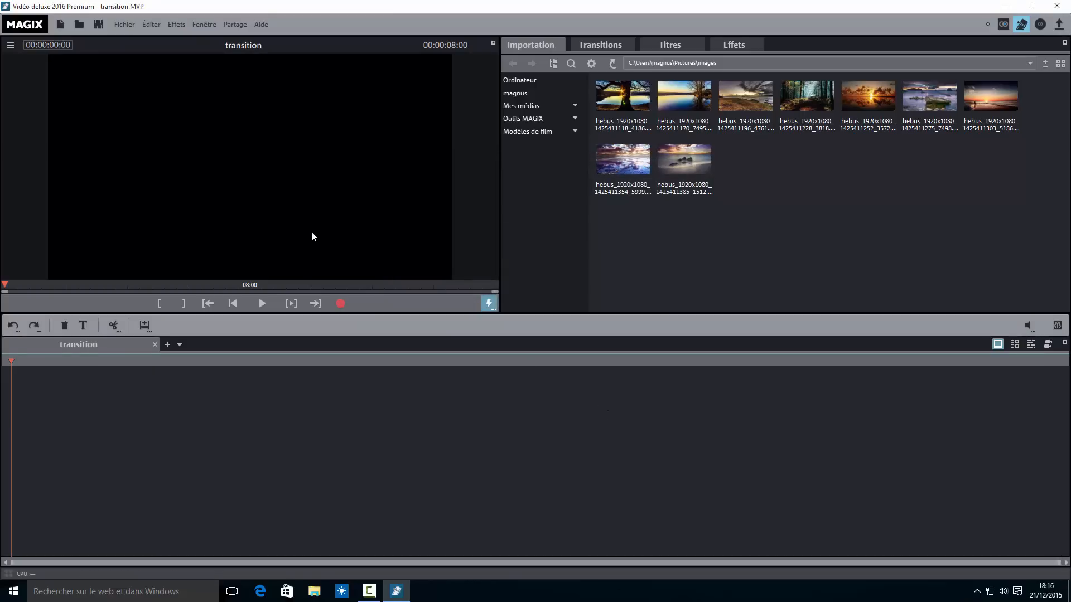
Step: Add all nine landscape images from the images folder to the project in storyboard view
left_click(614, 102)
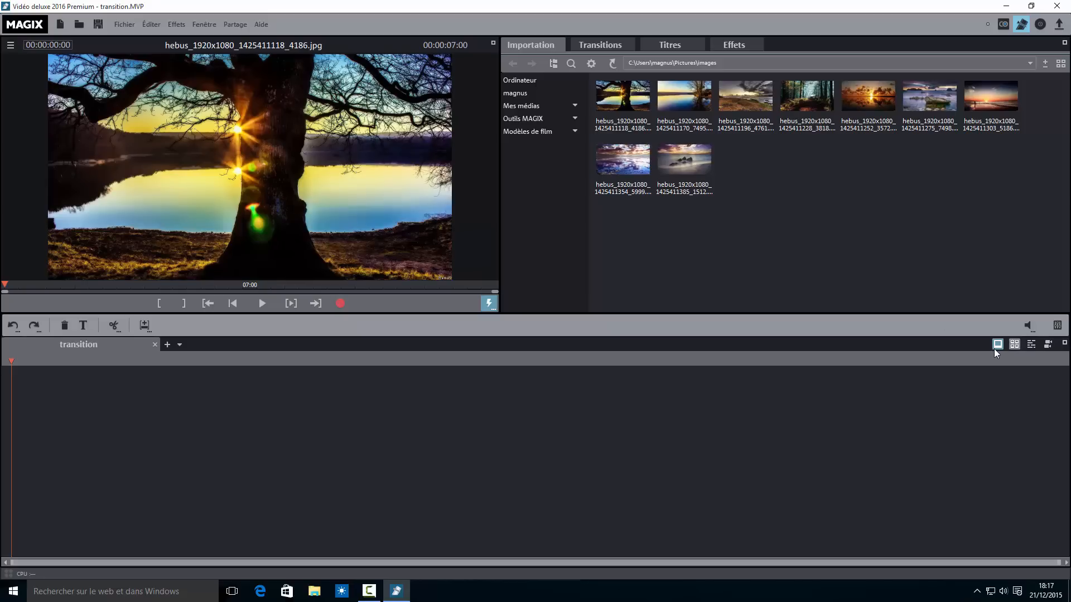
left_click(1031, 344)
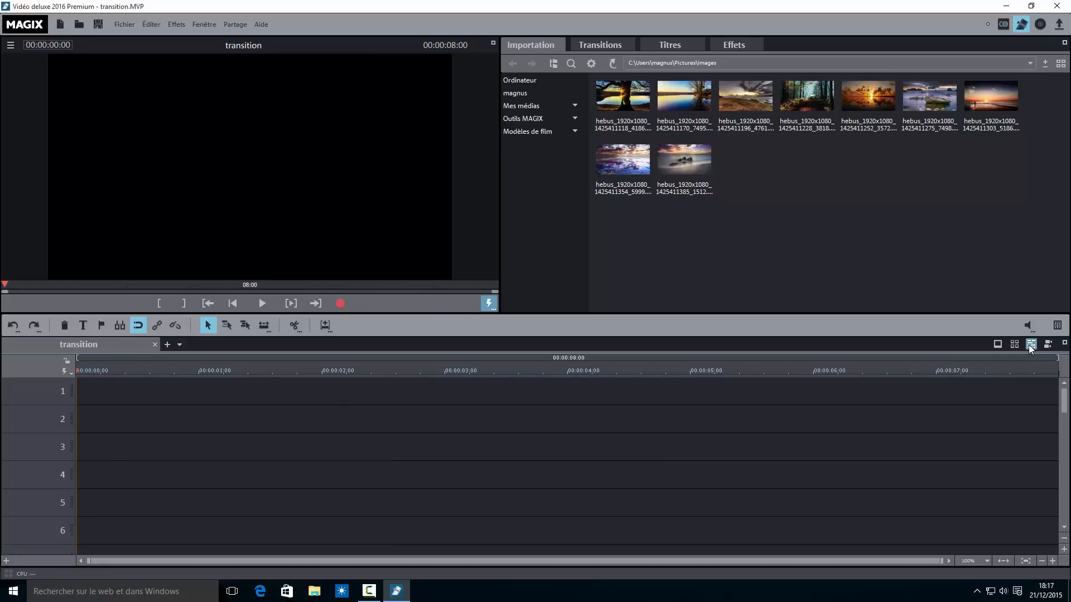
left_click(996, 344)
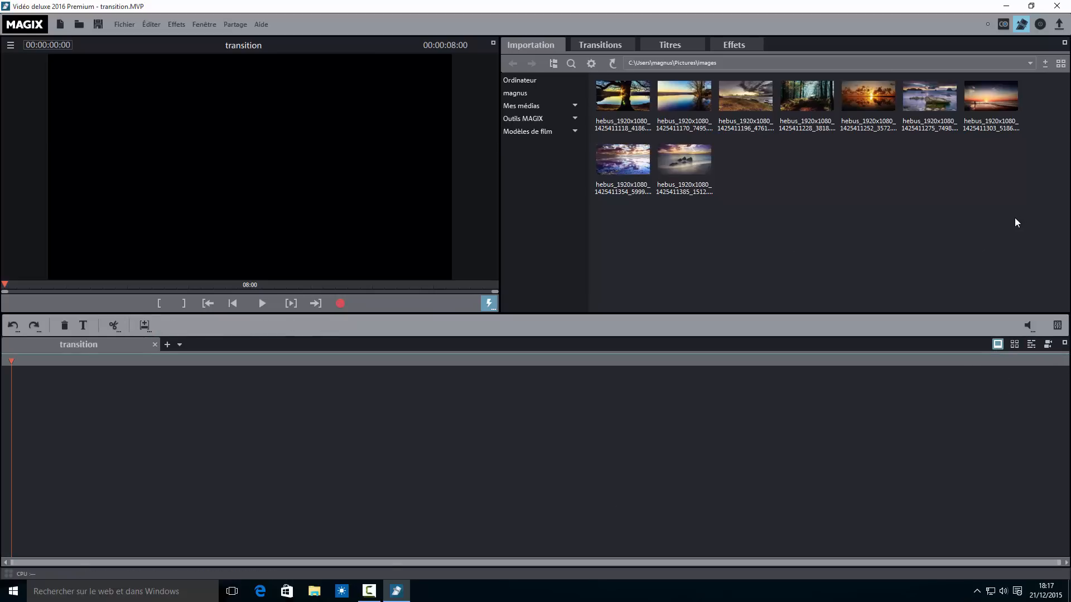
left_click_drag(1042, 215, 605, 106)
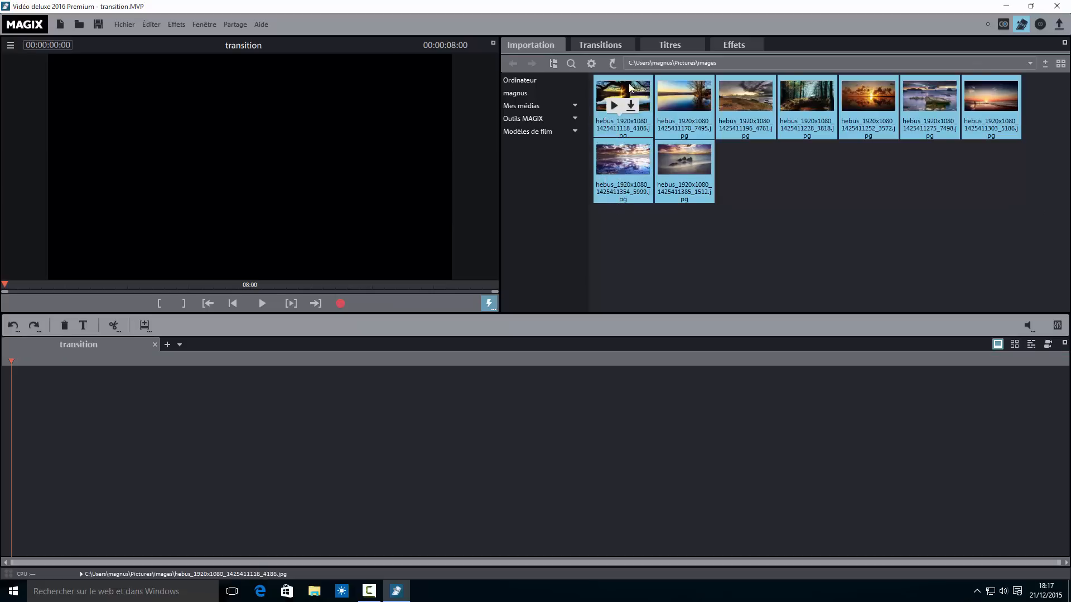
left_click(631, 107)
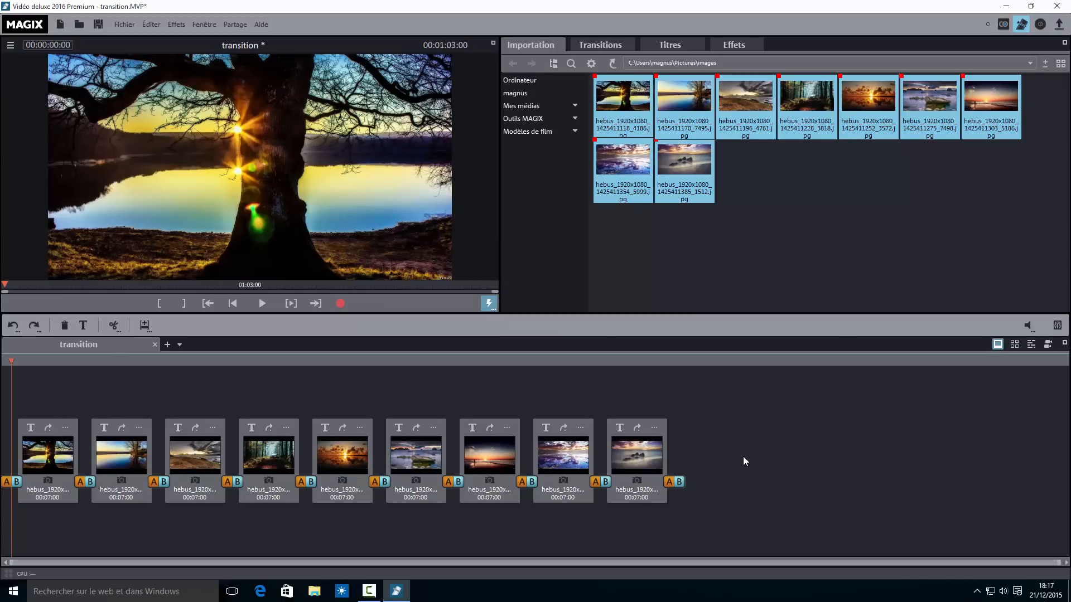
Step: Examine the available transition categories, from Standard and Transitions spatiales to Mouvement, Formes et objets and Transitions d'effet
left_click(605, 47)
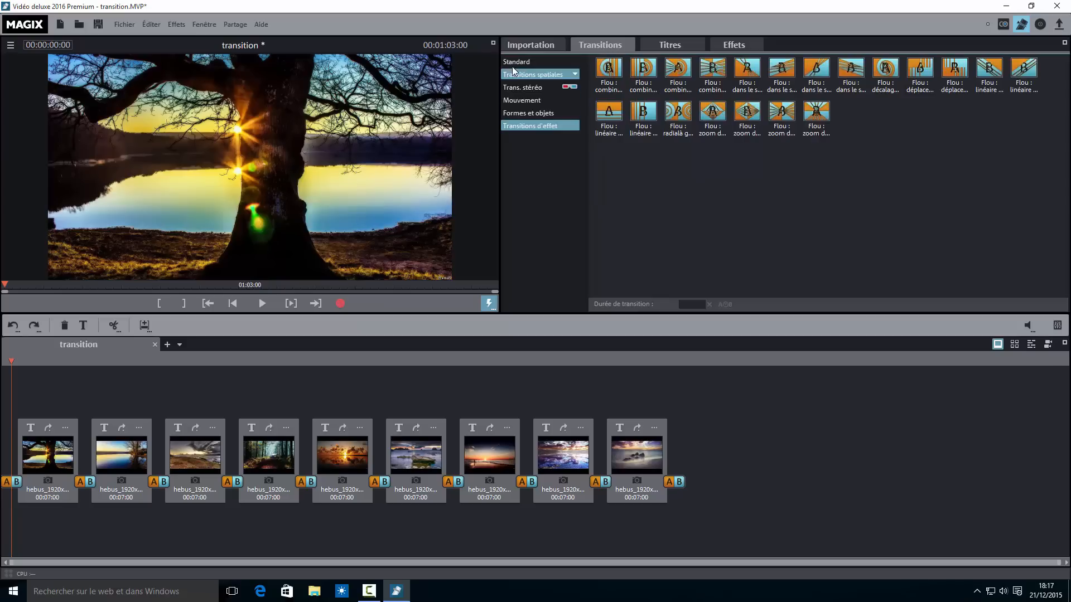
left_click(516, 62)
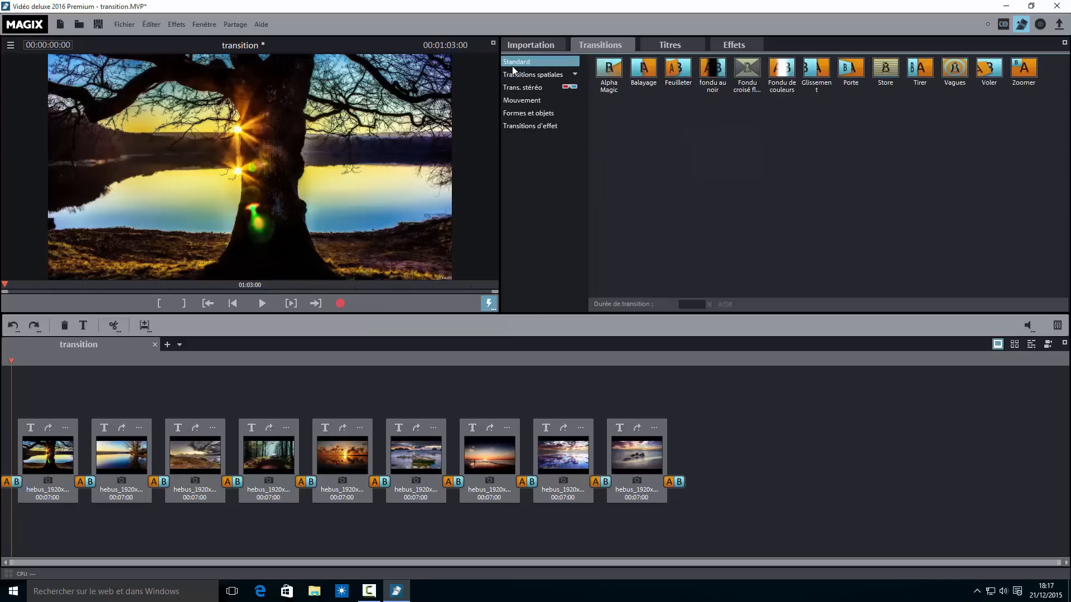
left_click(526, 75)
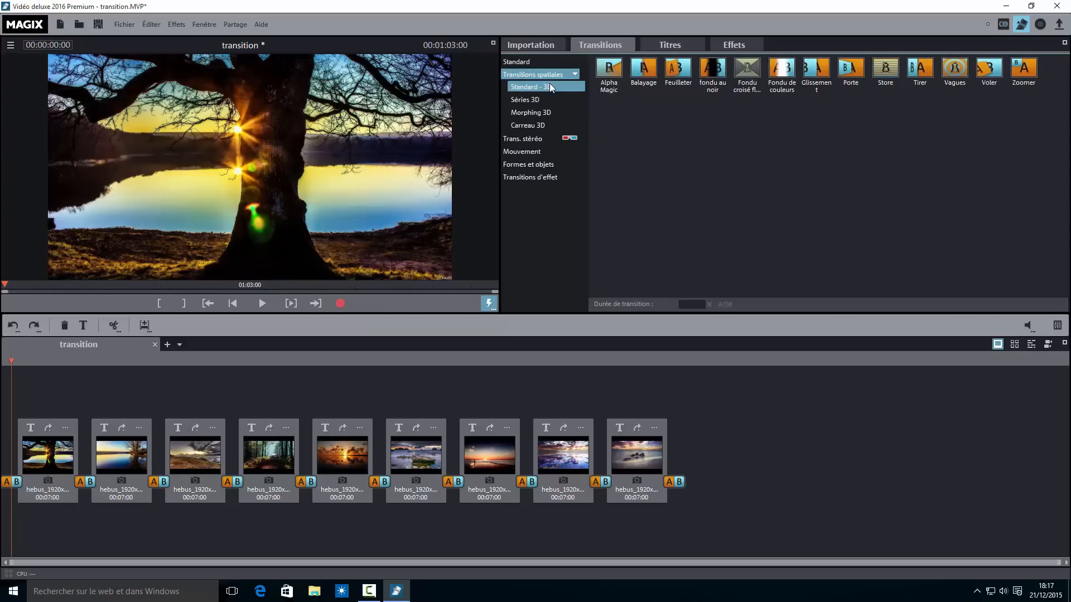
left_click(529, 138)
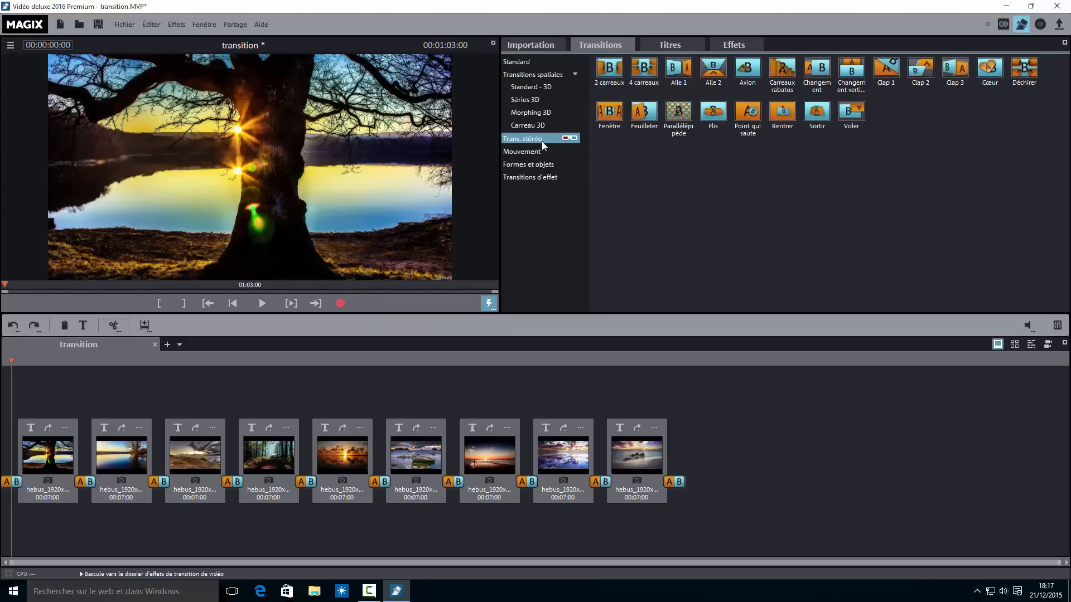
left_click(534, 151)
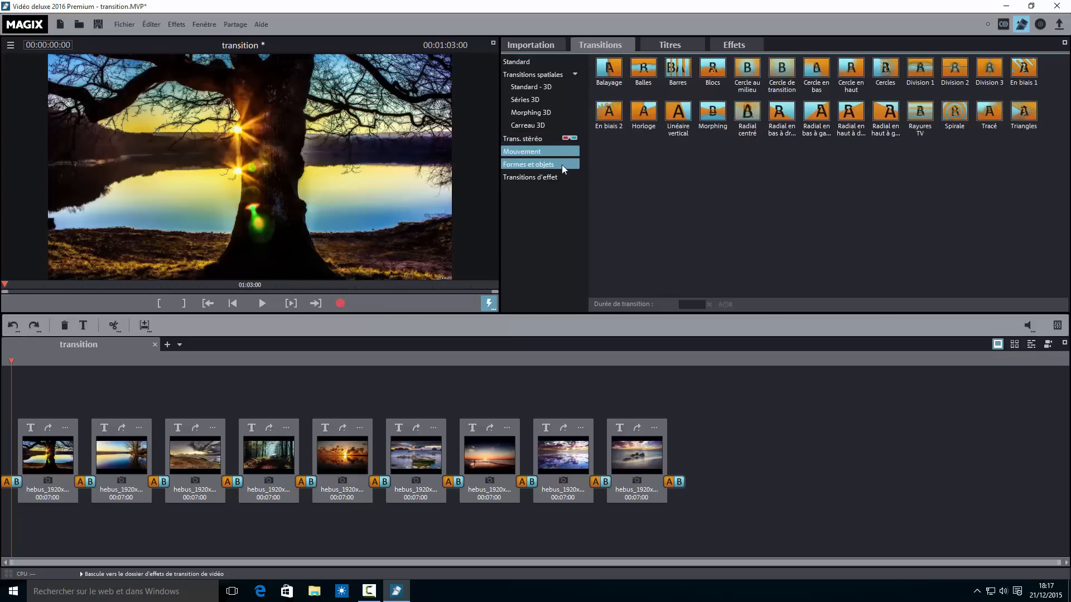
left_click(549, 163)
left_click(551, 177)
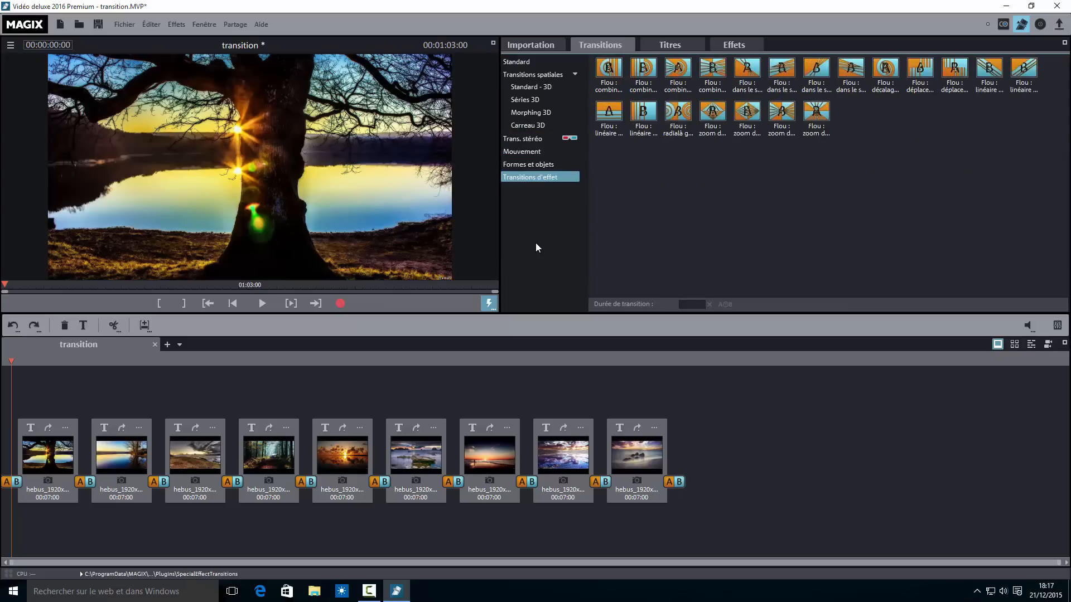
left_click(574, 75)
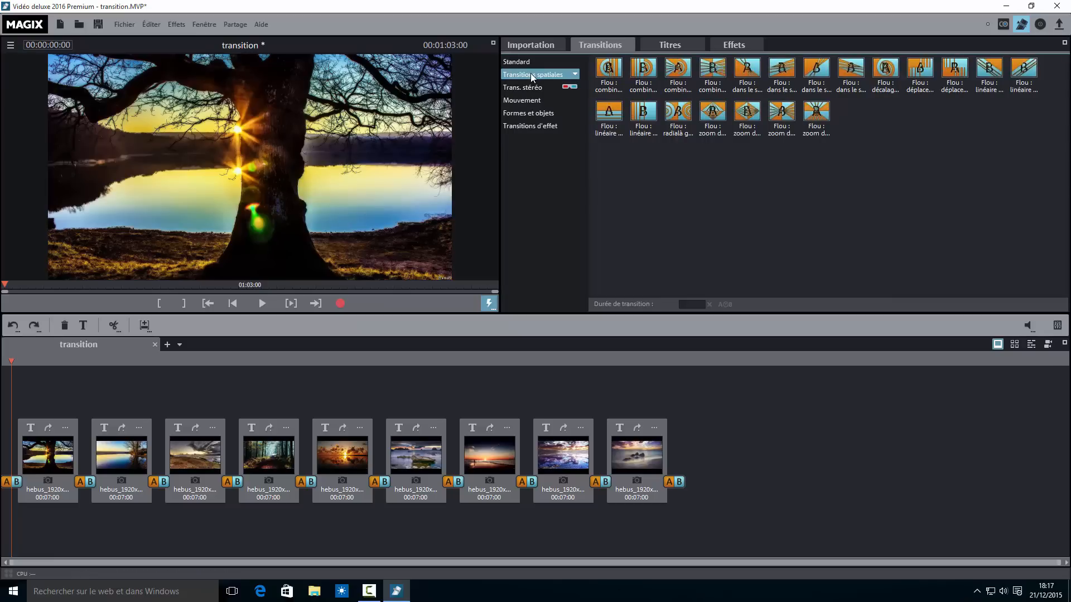
left_click(519, 101)
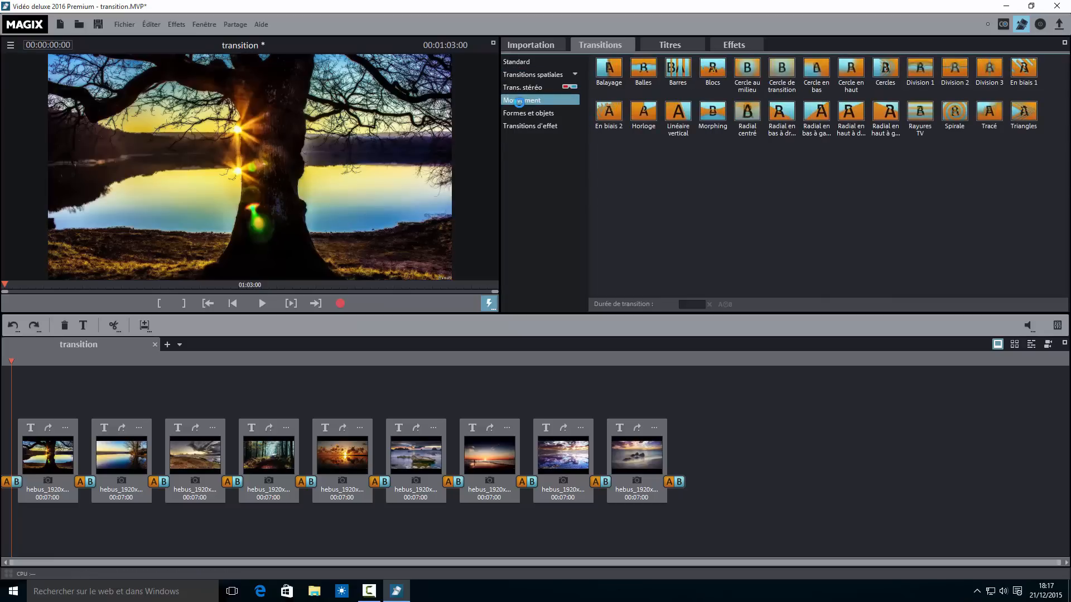
left_click(527, 113)
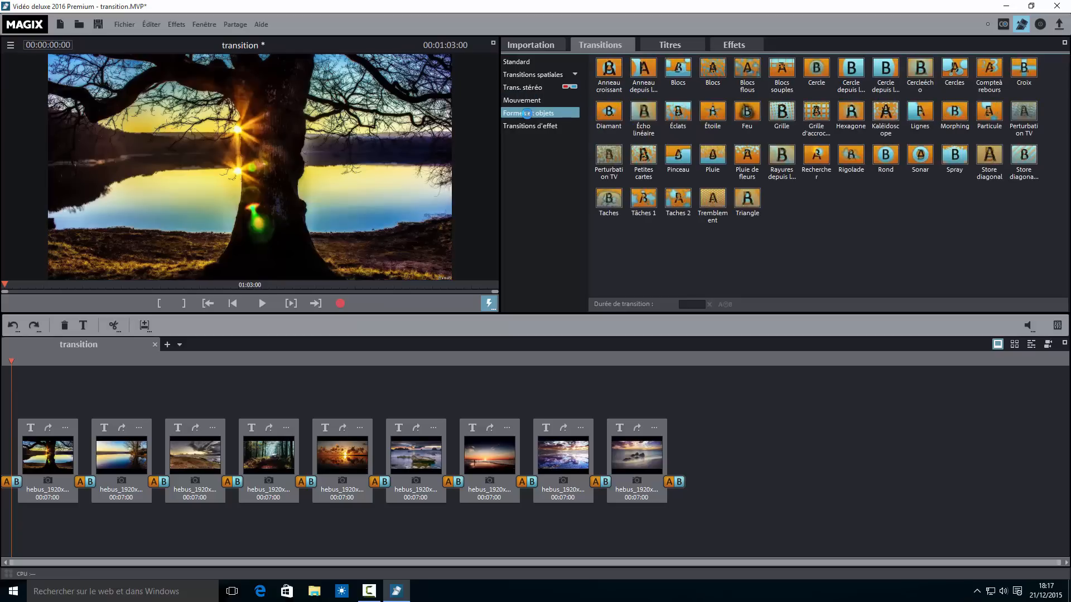
left_click(536, 127)
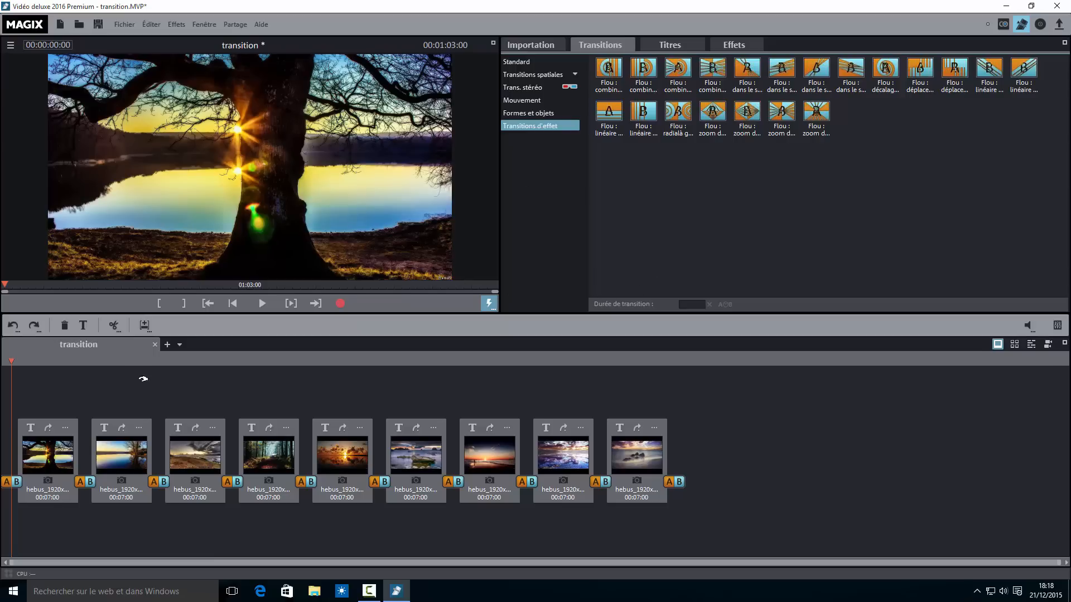
Step: Apply the Afficher fade-in at the start of the first image and play it back
left_click(11, 488)
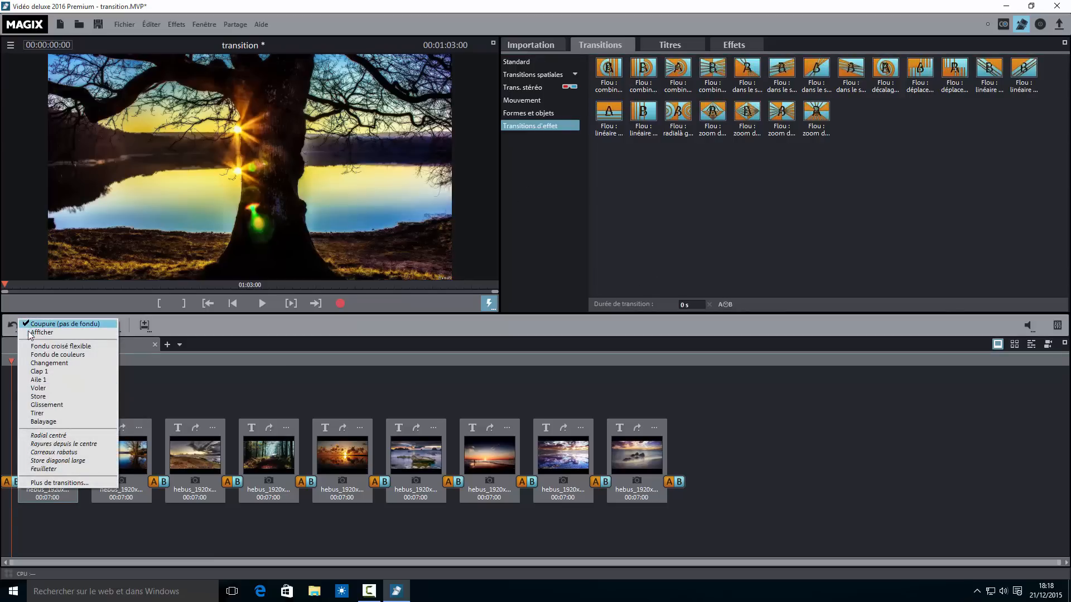
left_click(68, 333)
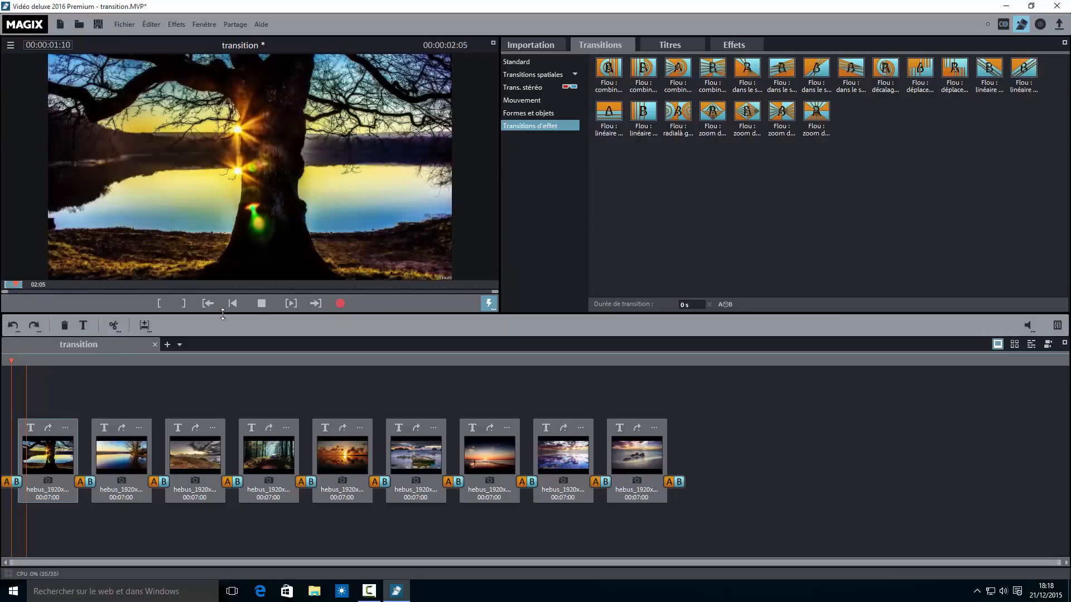
left_click(261, 303)
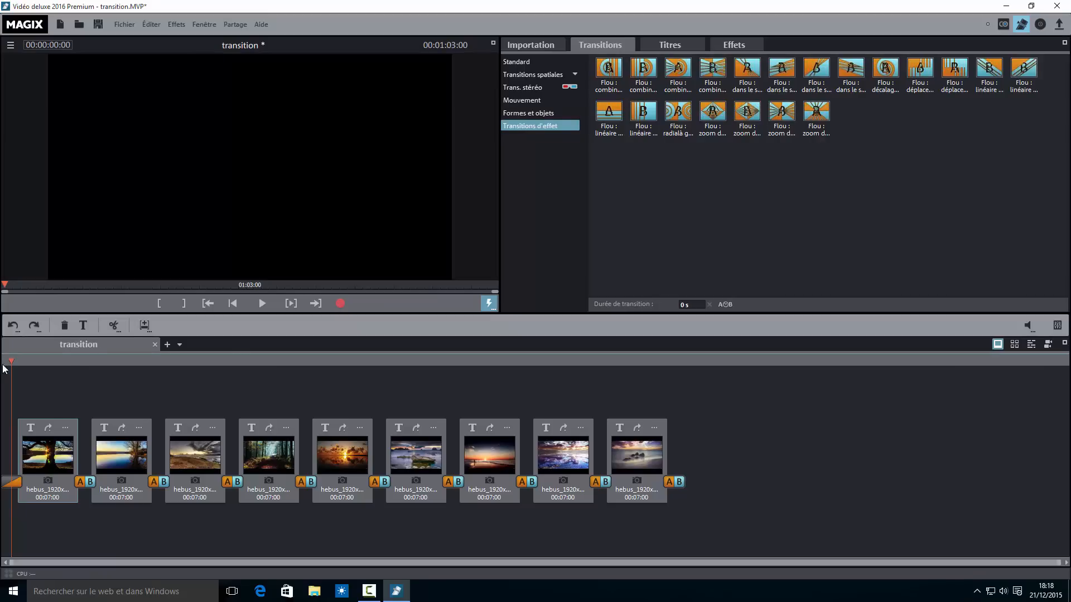
left_click(256, 304)
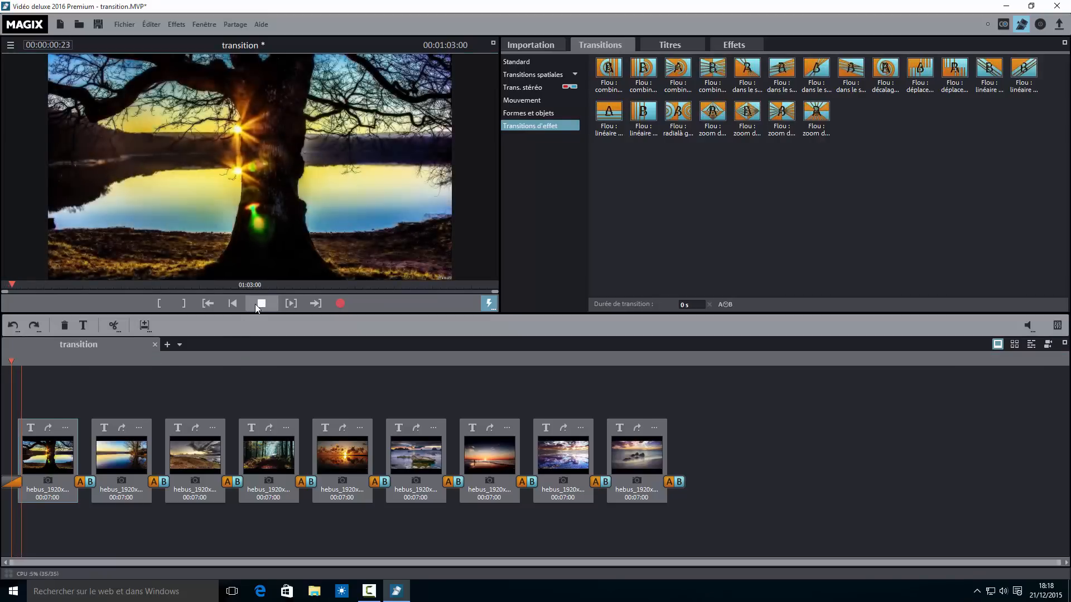
left_click(256, 303)
Step: Apply the radial-to-zoom combination blur effect transition (Flou) between the first and second images and play it back
left_click(81, 483)
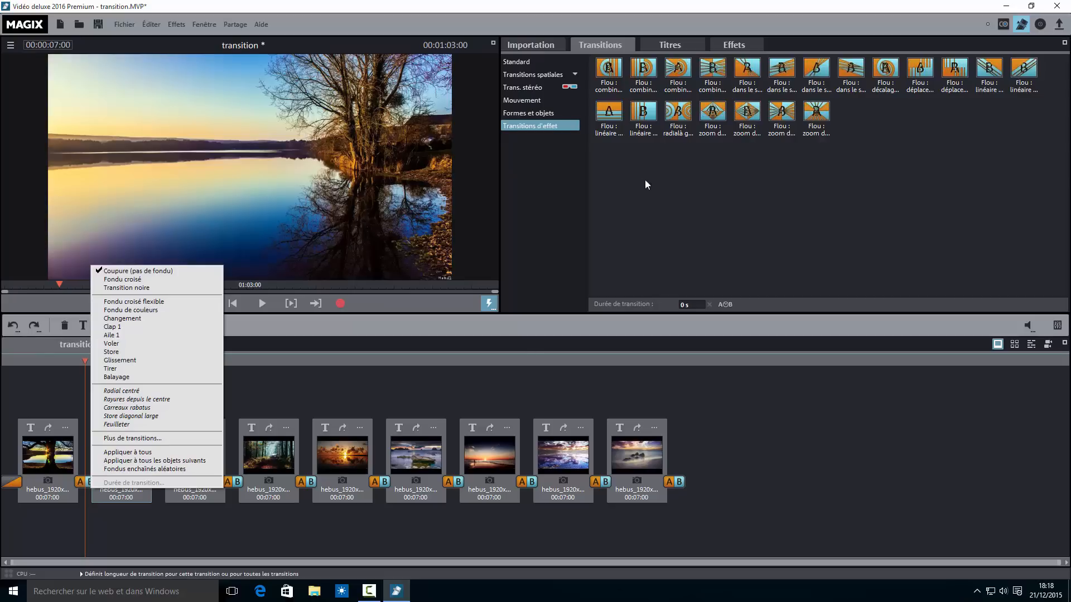
left_click(730, 183)
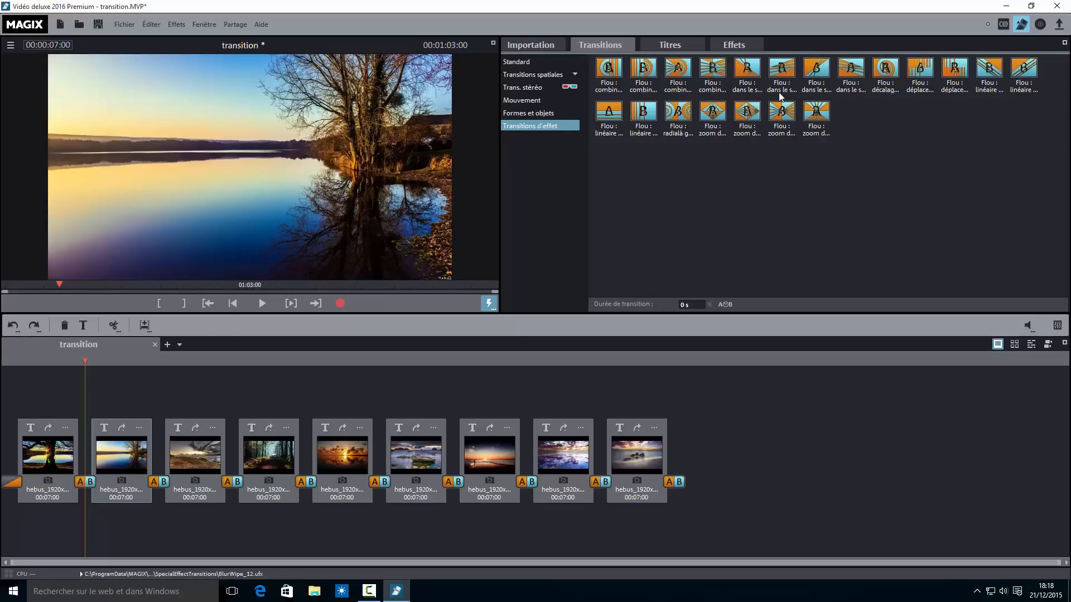
left_click_drag(678, 68, 87, 469)
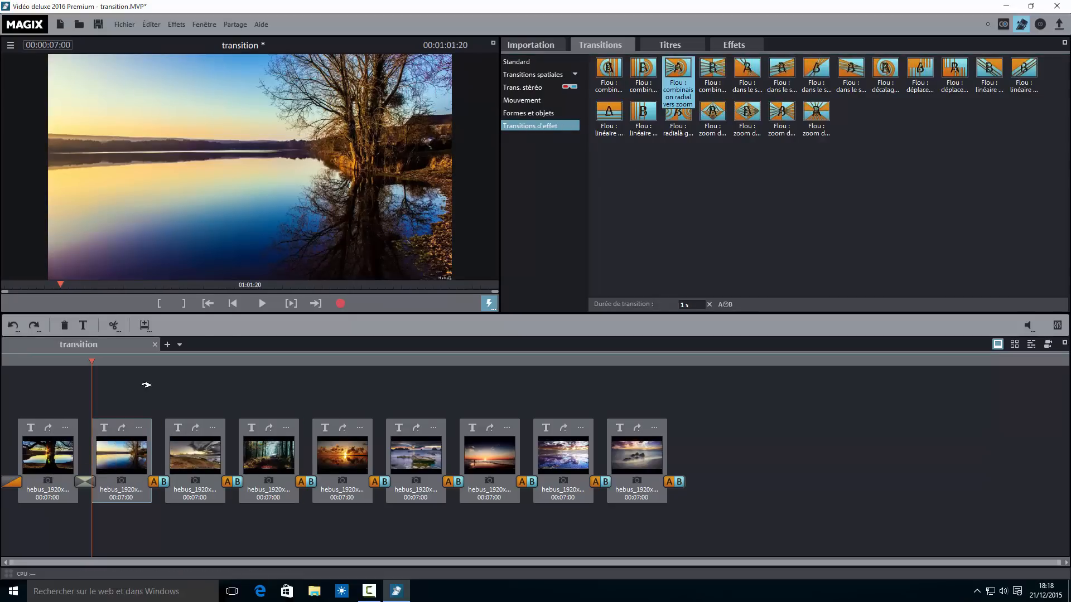
left_click(66, 361)
left_click(258, 303)
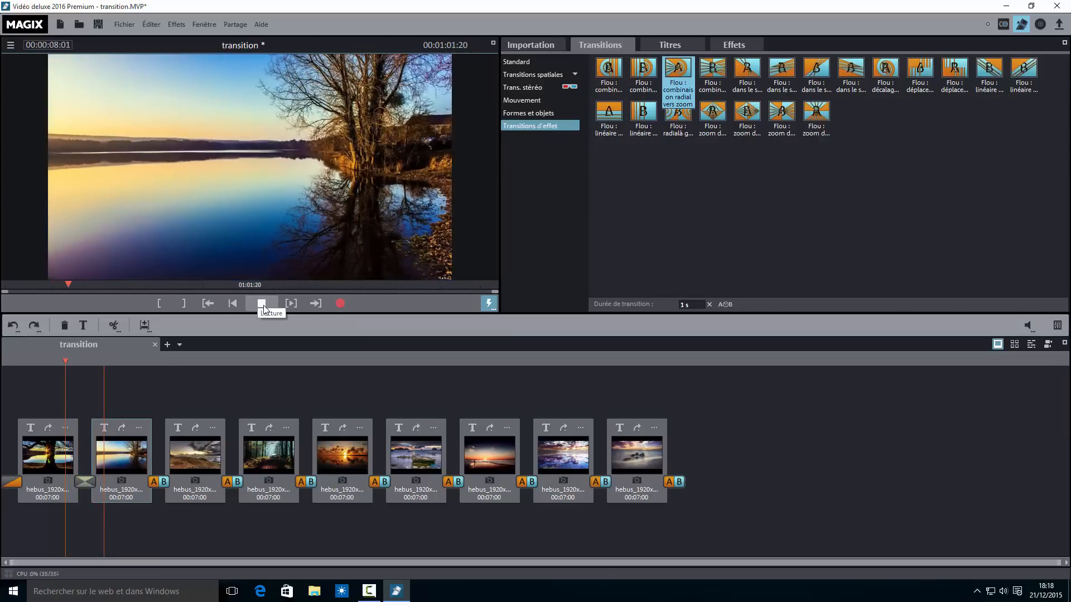
left_click(262, 305)
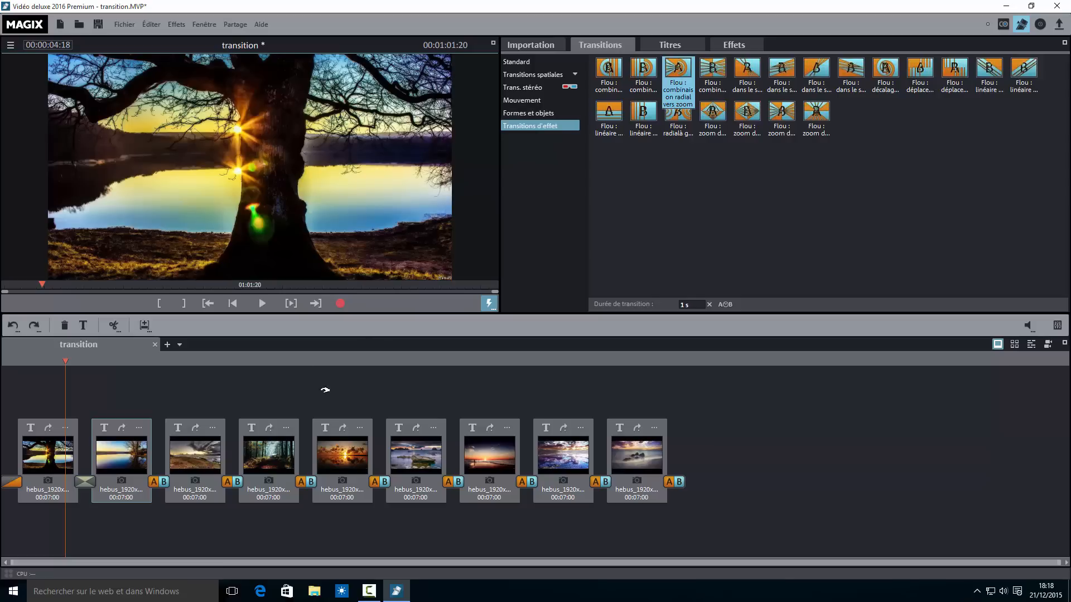
Step: Try to apply the centred clockwise blur effect transition (Flou) between the second and third images
left_click(159, 483)
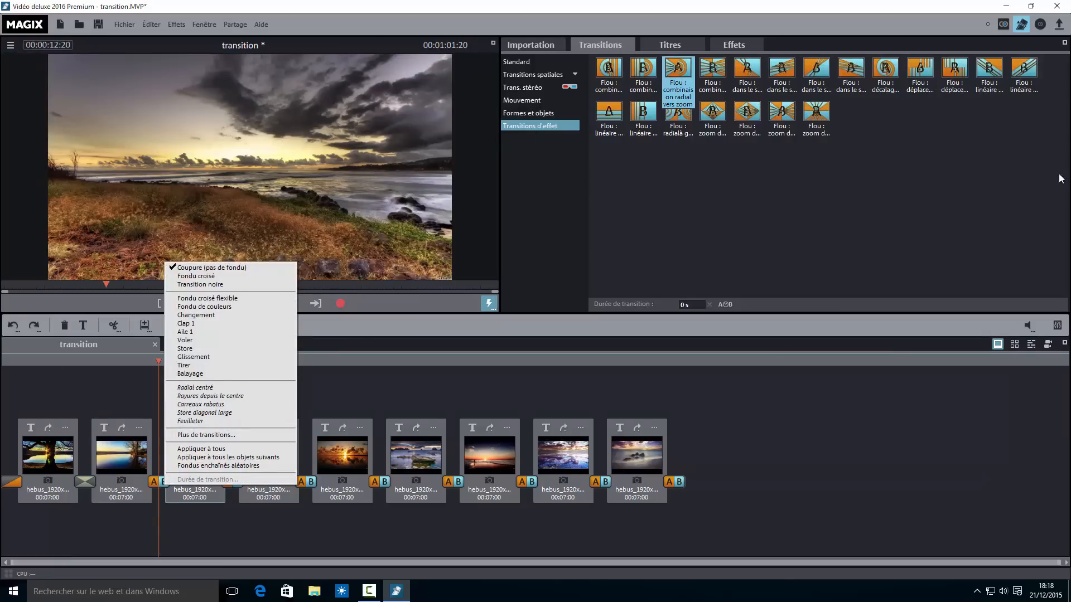
left_click_drag(859, 70, 161, 437)
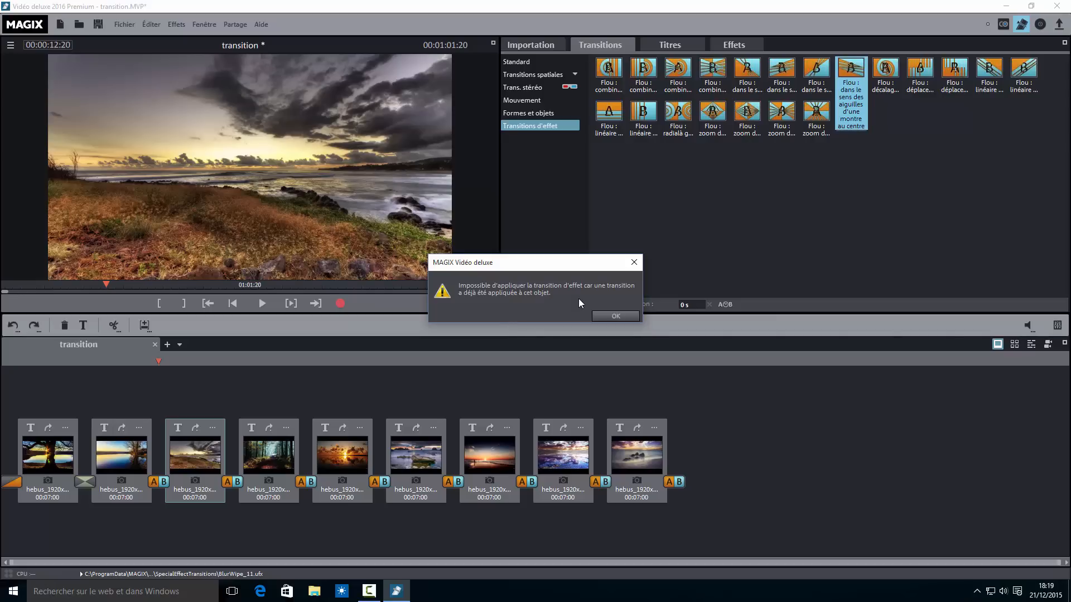
left_click(625, 316)
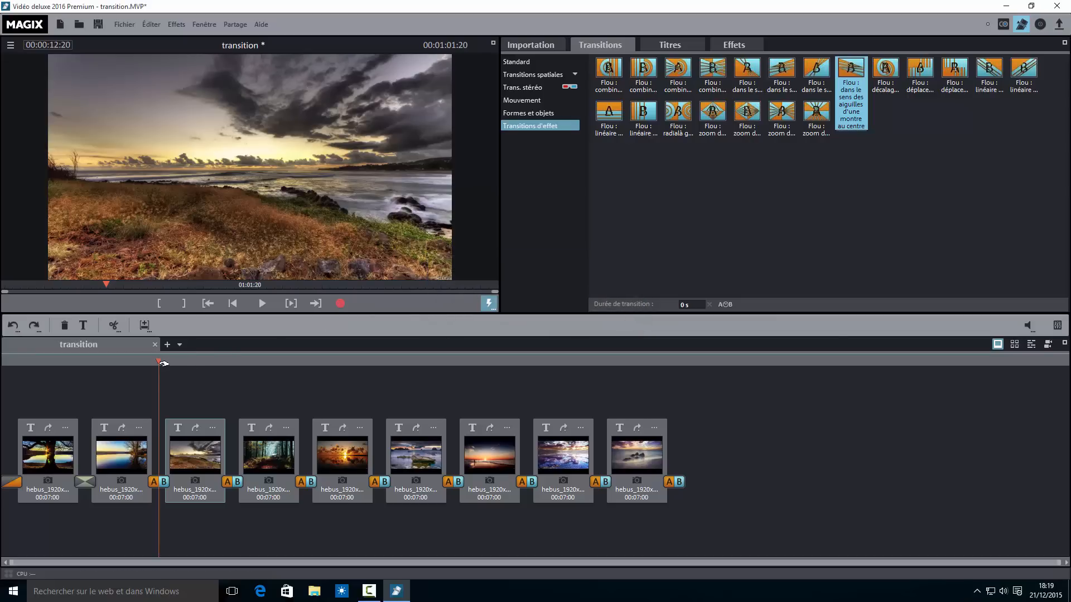
mouse_move(159, 360)
left_mouse_down()
mouse_move(146, 363)
mouse_move(158, 367)
left_mouse_up()
left_click(154, 487)
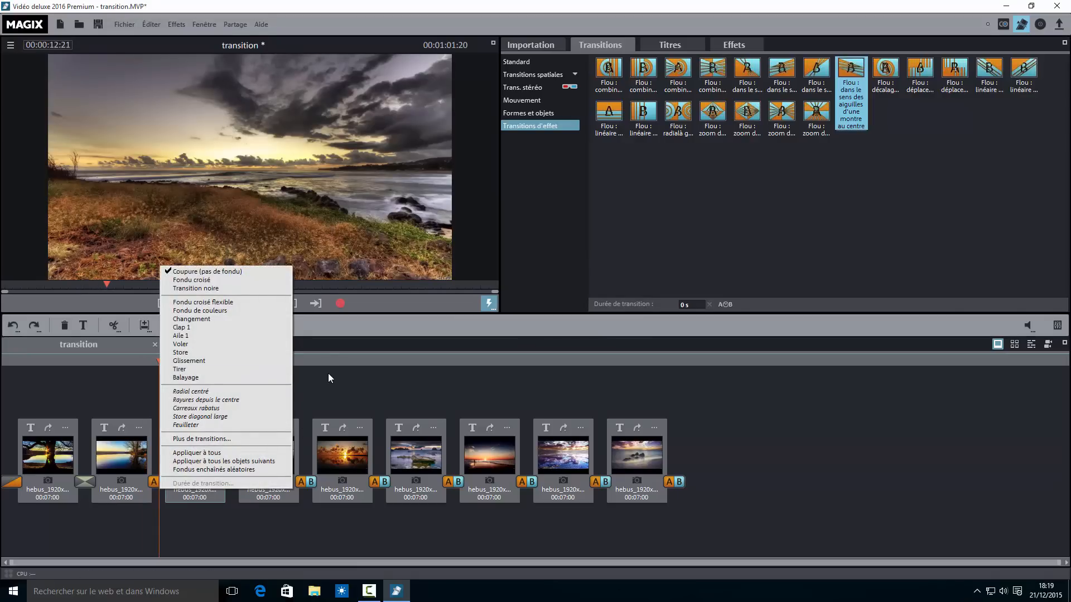
left_click(328, 374)
left_click(160, 484)
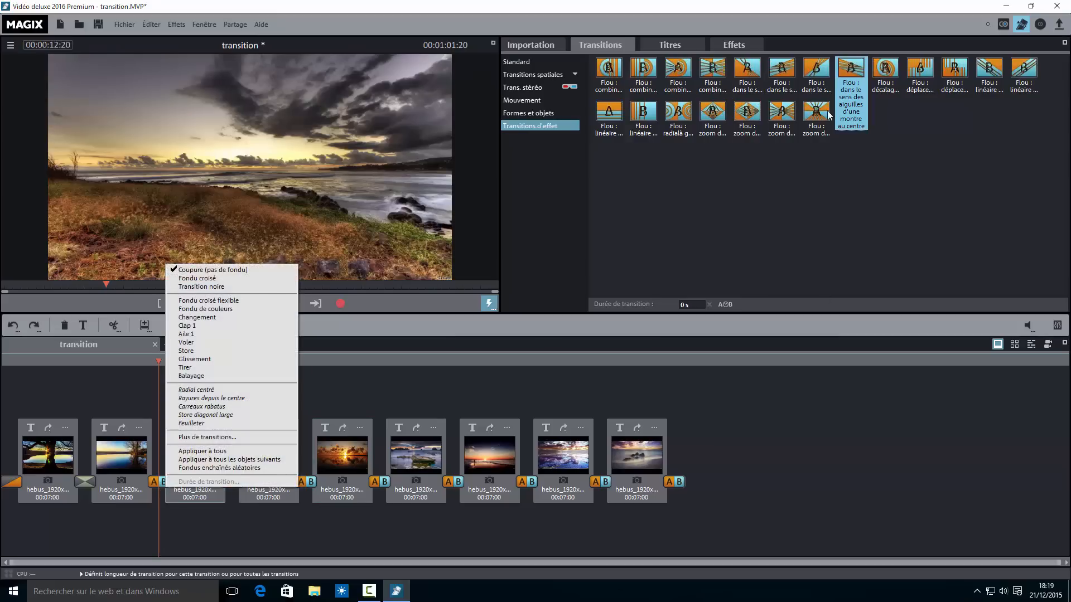
Step: Apply the Store diagonal large transition from Formes et objets between the second and third images and play it back
left_click(539, 114)
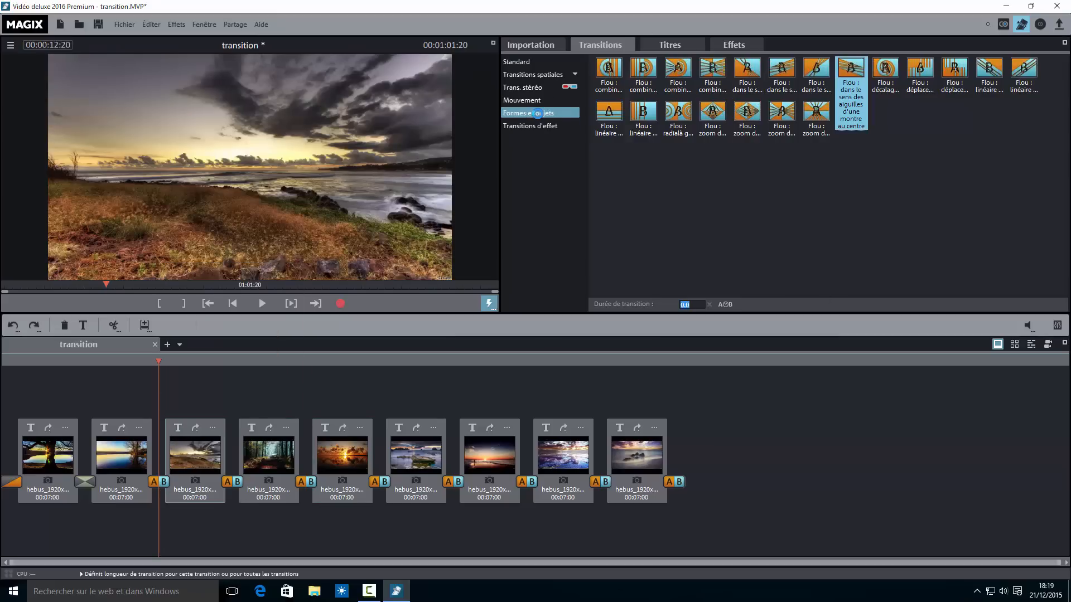
left_click(540, 114)
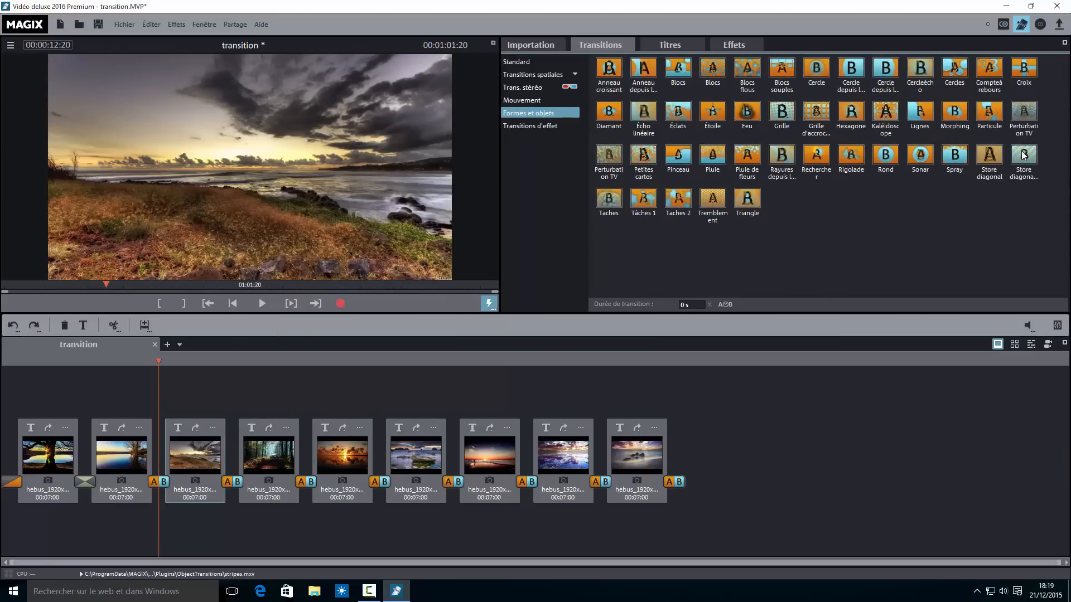
left_click_drag(1023, 159, 163, 435)
left_click(265, 304)
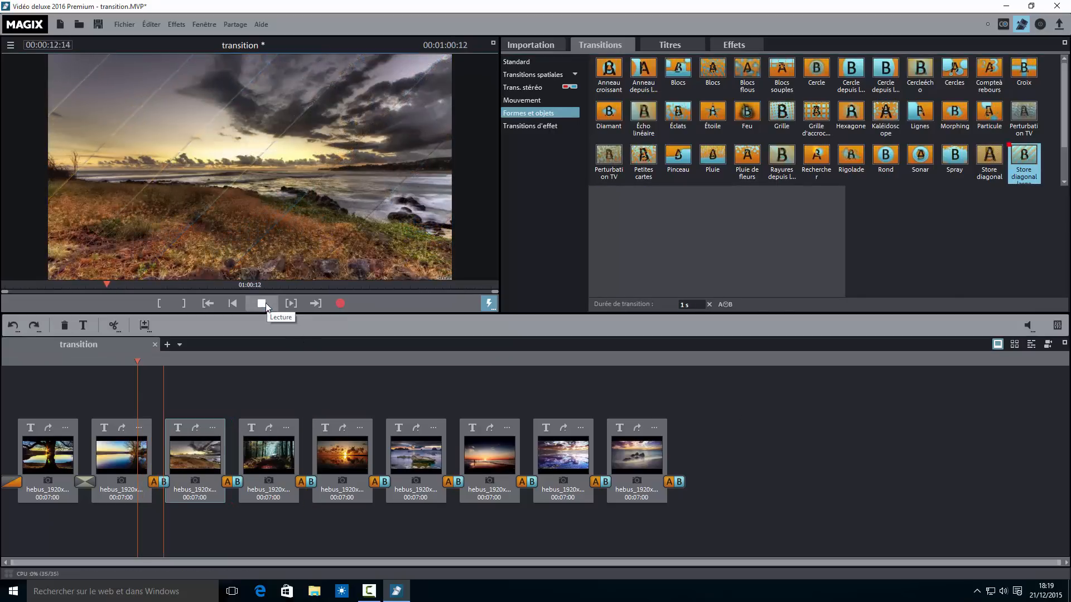
left_click(265, 304)
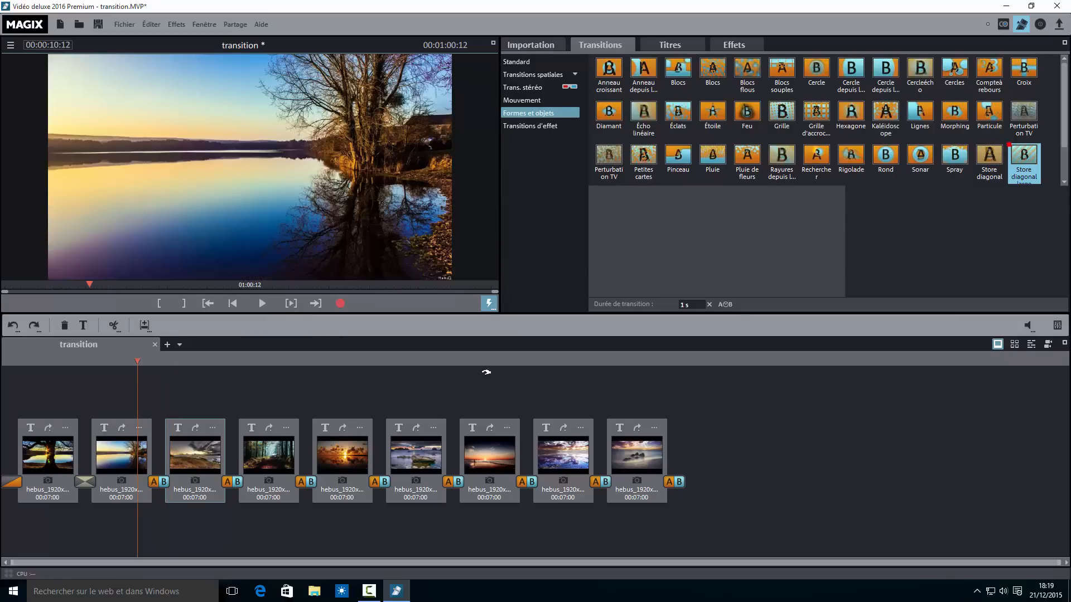
Step: Set the duration of the transition between the second and third images to 2 s and play it back
left_click(165, 485)
left_click(432, 407)
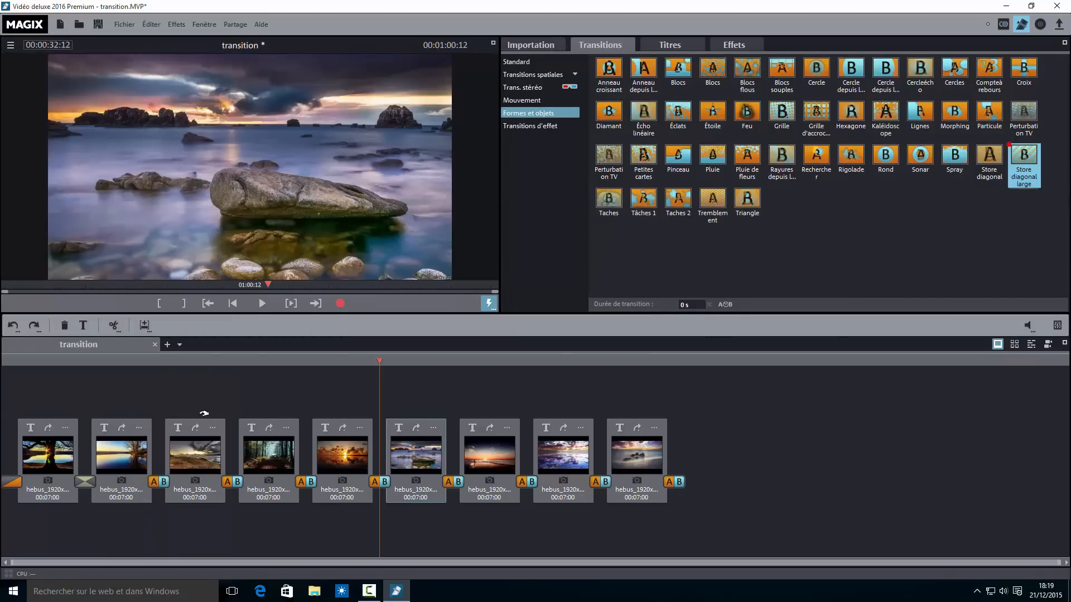
left_click_drag(377, 361, 158, 397)
left_click(162, 482)
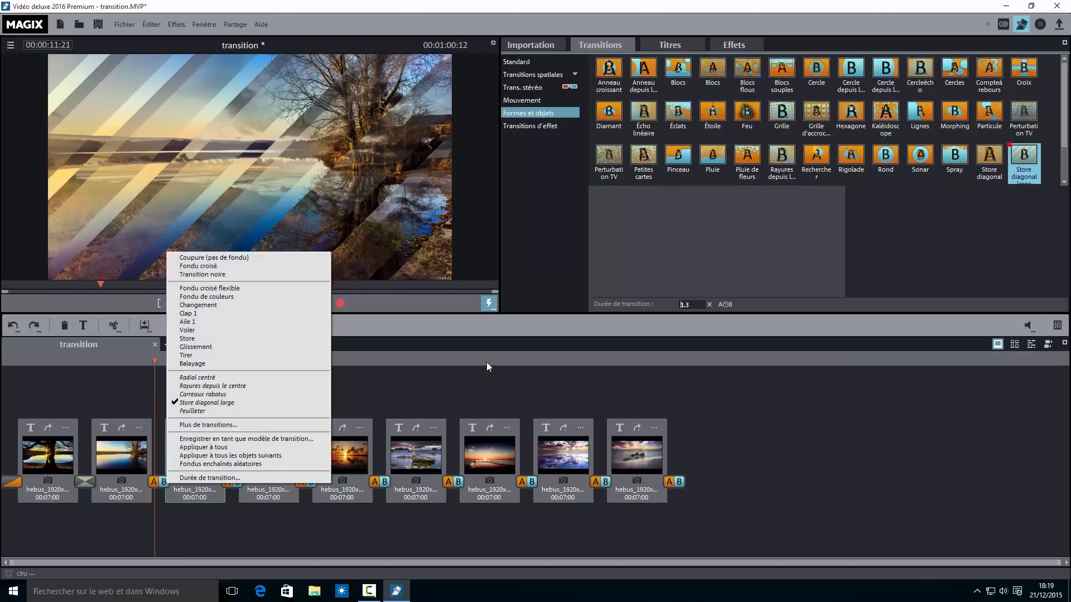
left_click(692, 305)
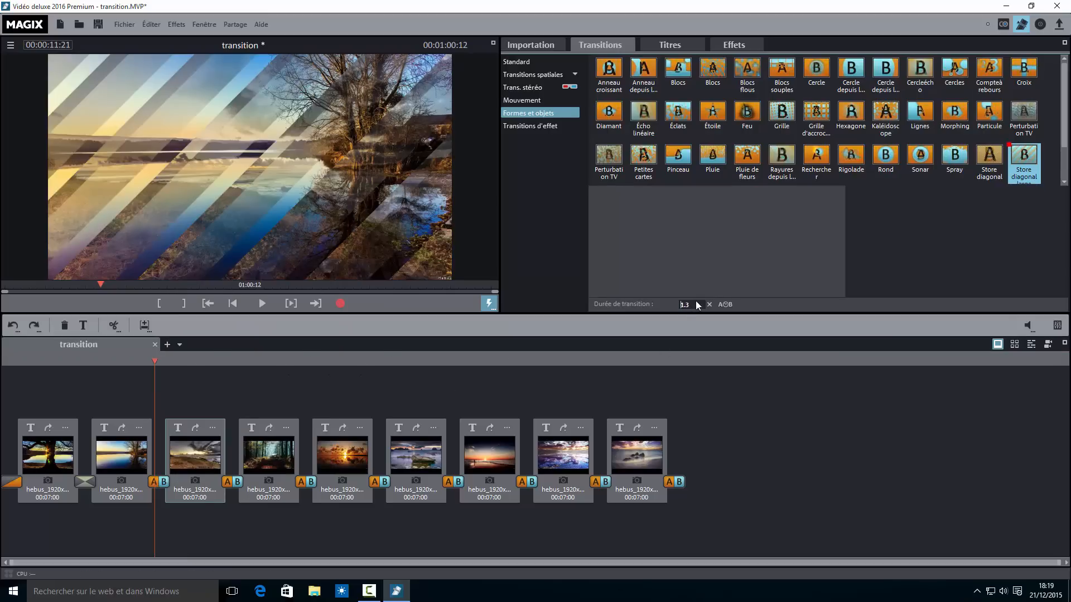
type("2")
key("Return")
left_click_drag(160, 364, 141, 363)
left_click(260, 303)
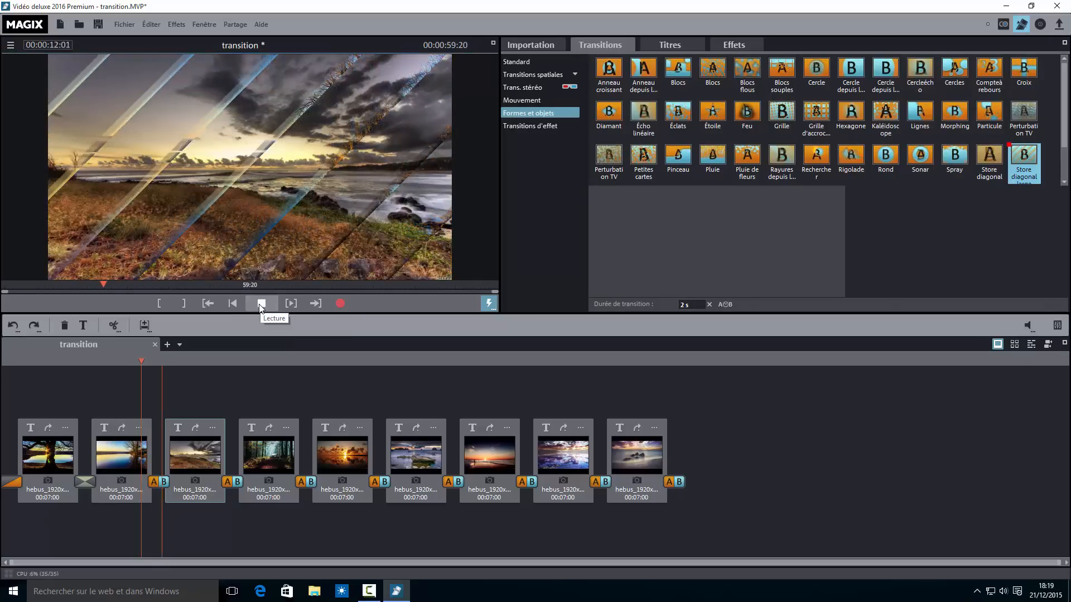
left_click(261, 304)
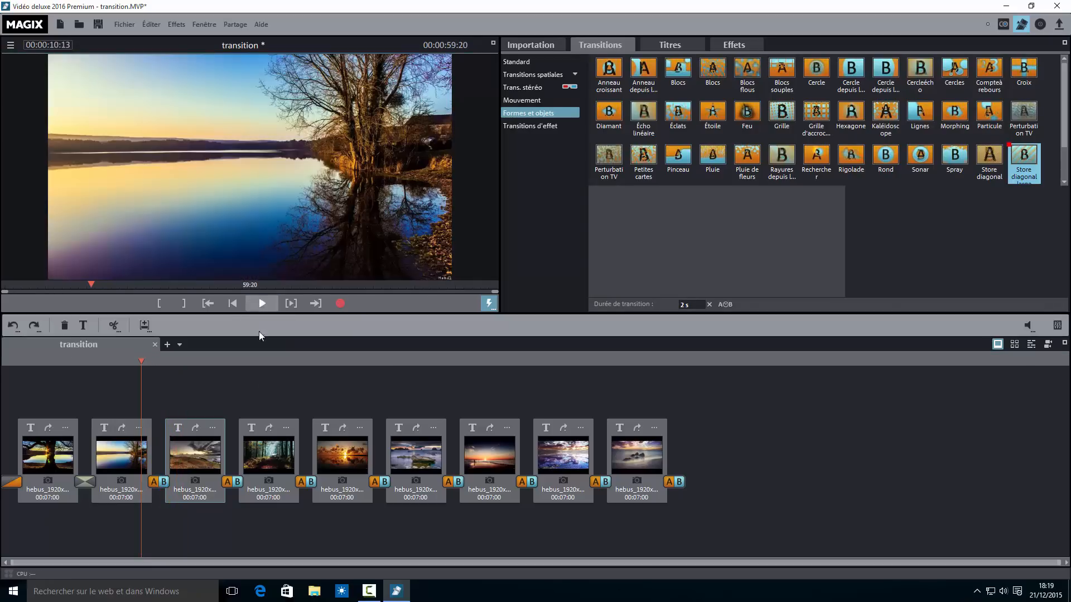
Step: Apply the right-to-left zoom blur effect transition (Flou) between the third and fourth images and play it back
left_click(235, 483)
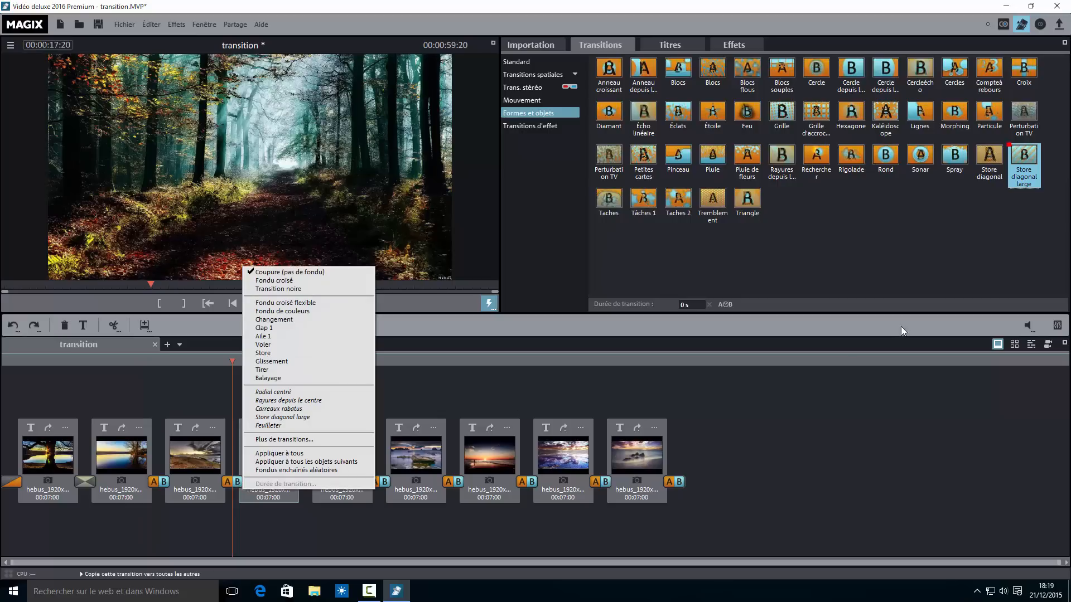
left_click(534, 127)
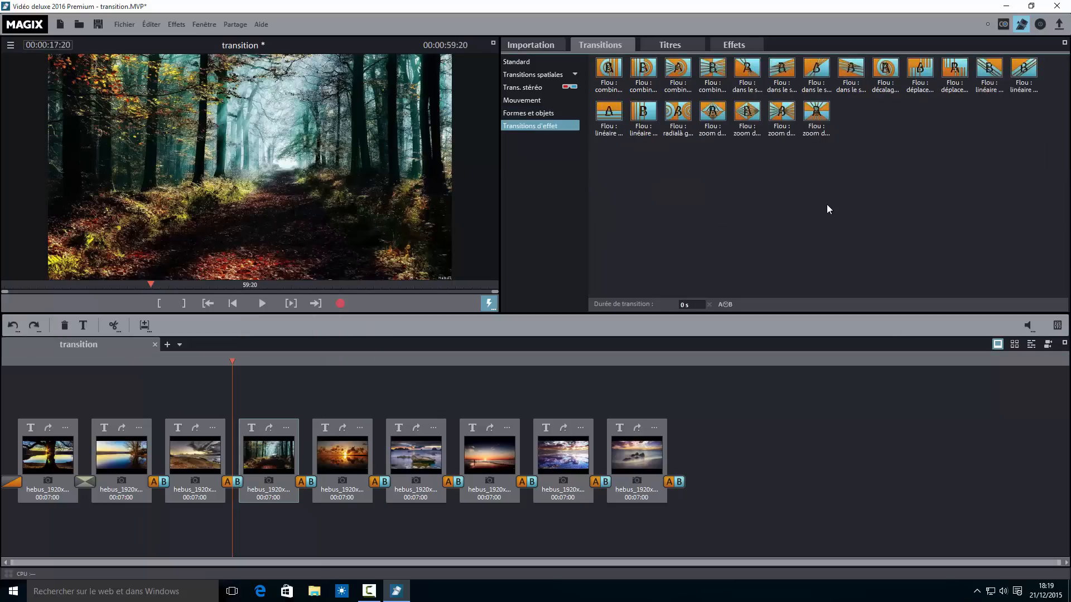
left_click_drag(746, 113, 232, 481)
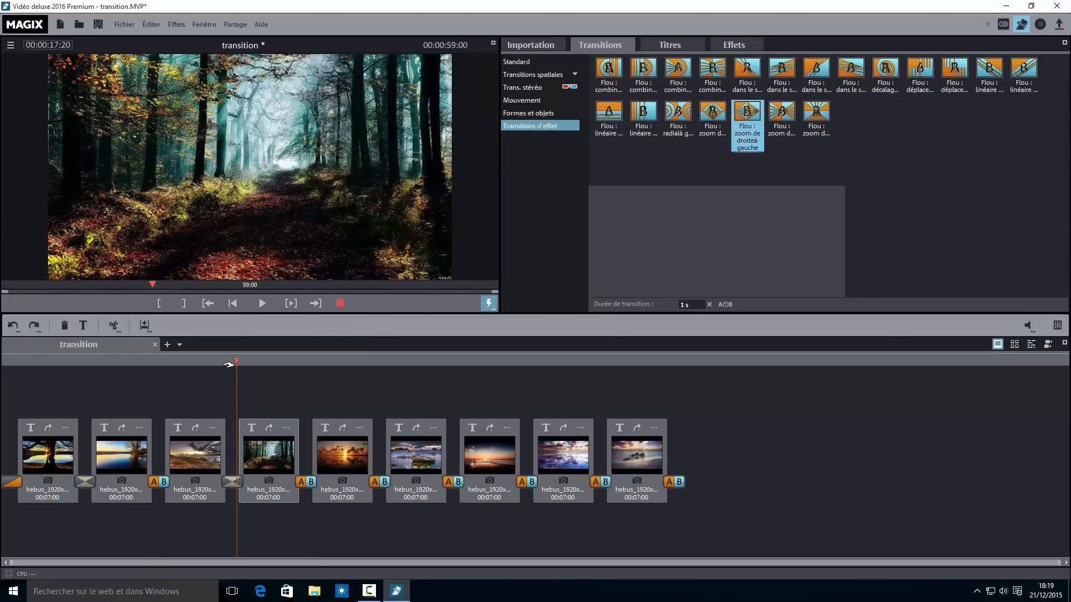
mouse_move(234, 362)
left_mouse_down()
mouse_move(188, 365)
mouse_move(216, 372)
left_mouse_up()
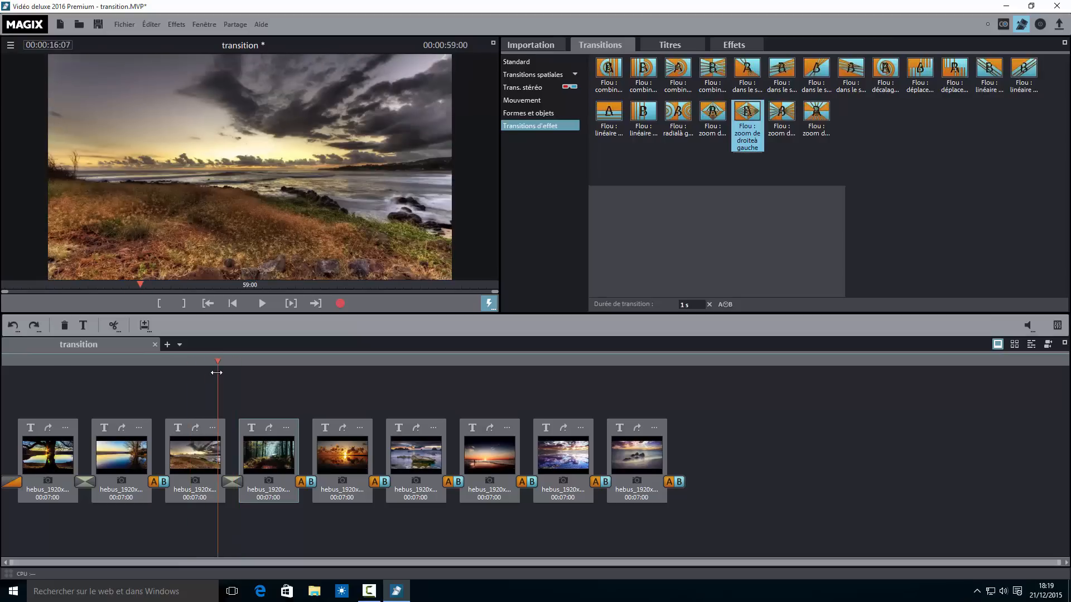
left_click(250, 310)
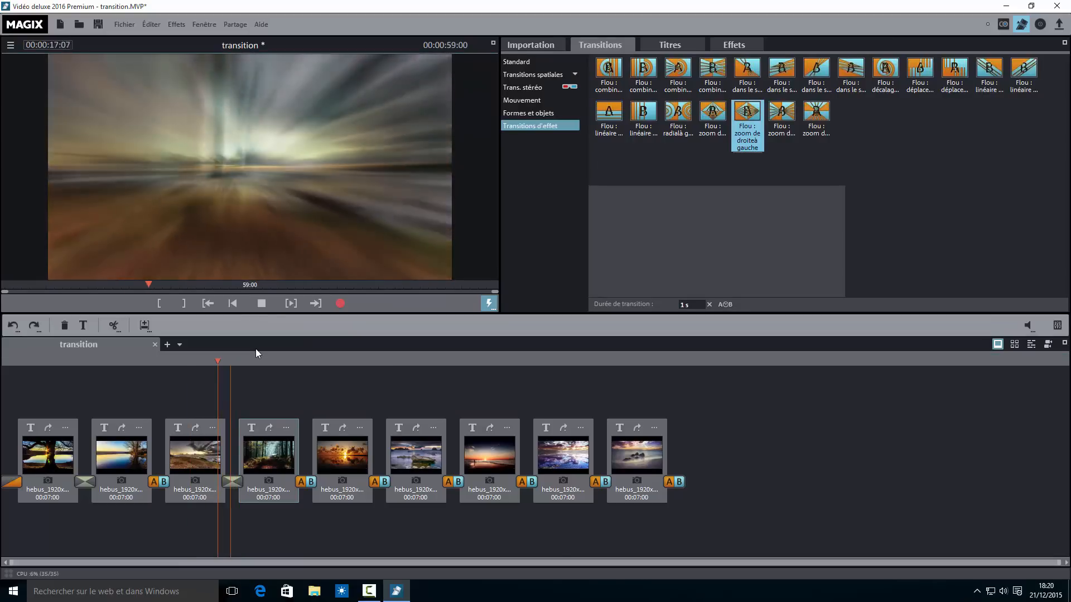
left_click(262, 303)
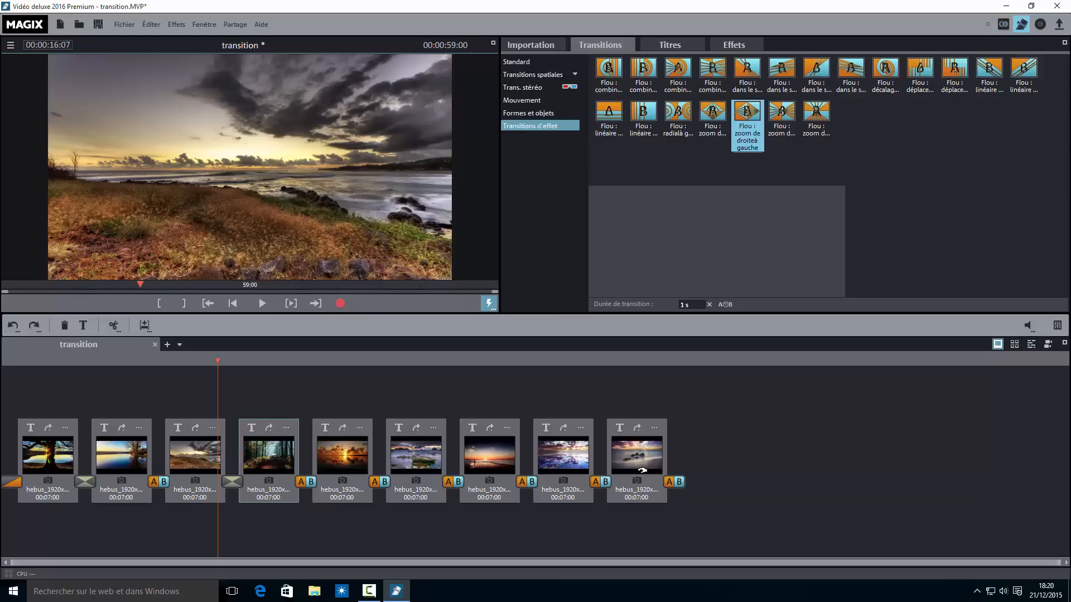
Step: Try the zoom blur transition on all following images with a playback, and undo it
right_click(235, 487)
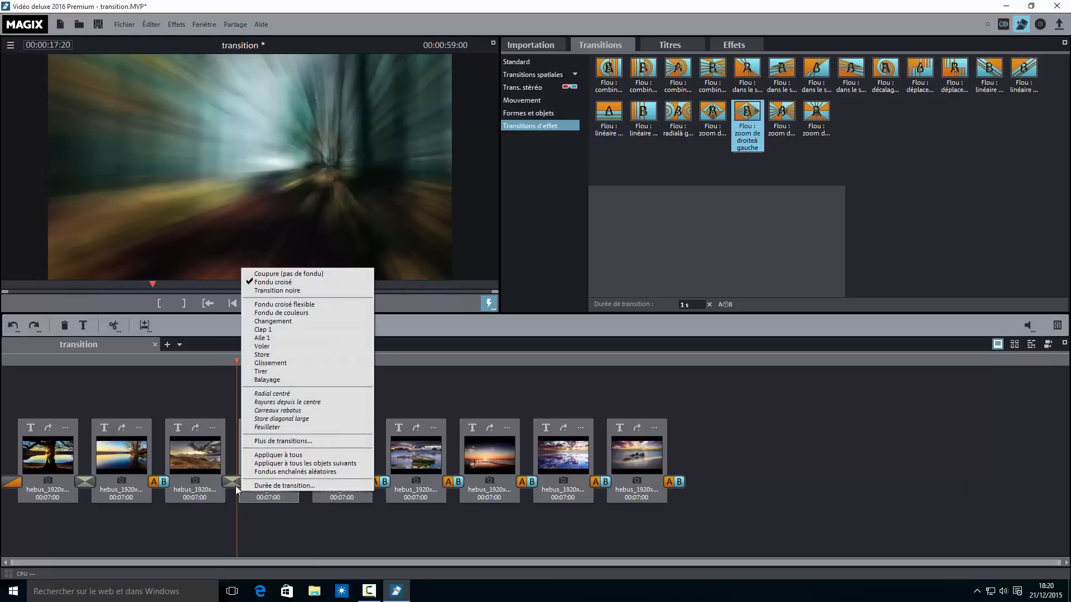
left_click(277, 463)
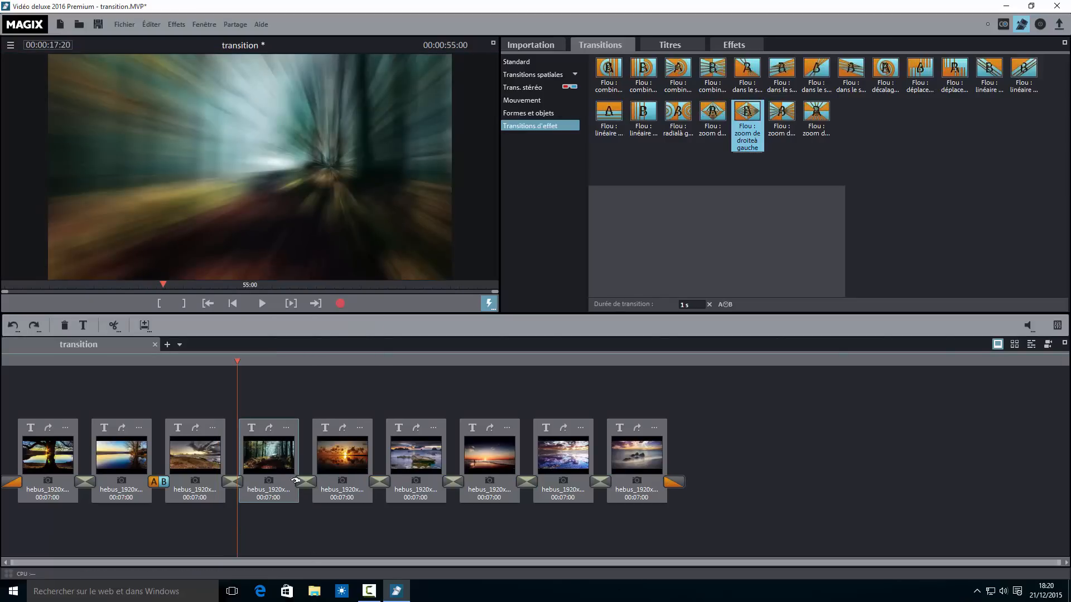
left_click(262, 302)
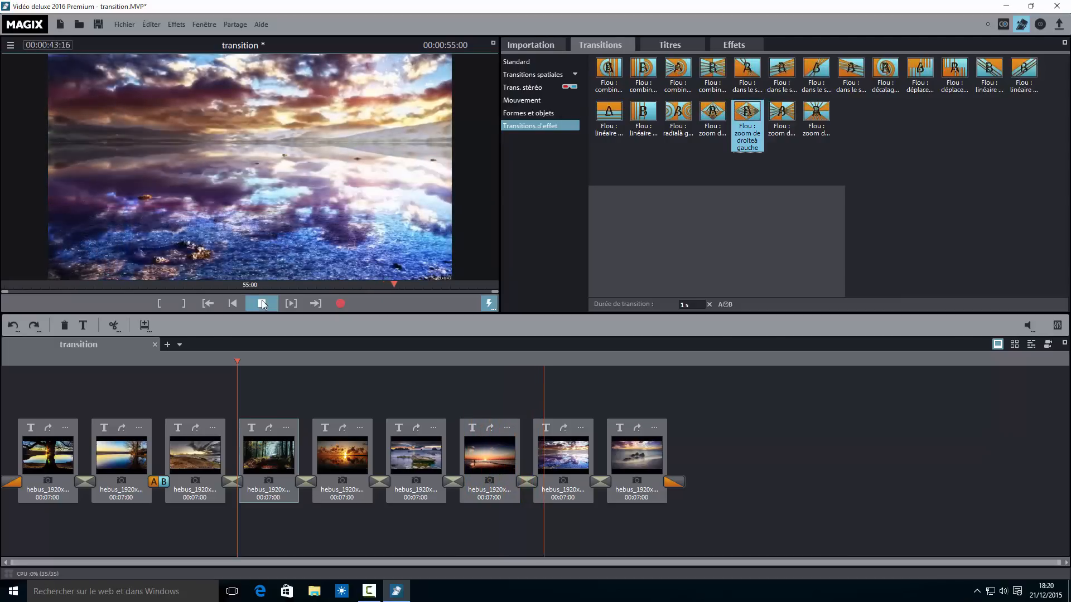
left_click(262, 304)
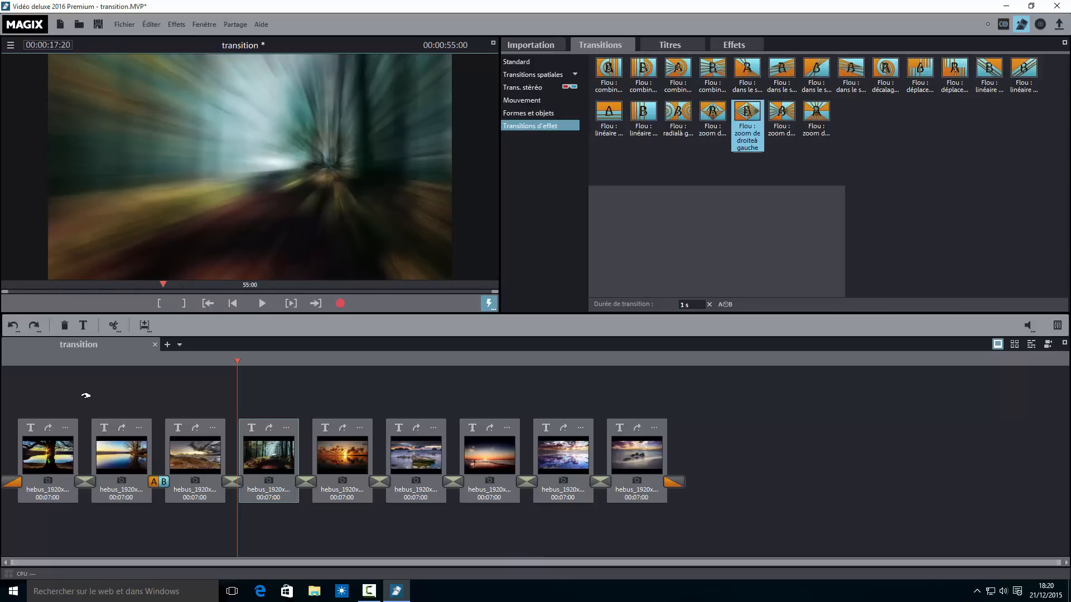
left_click(15, 333)
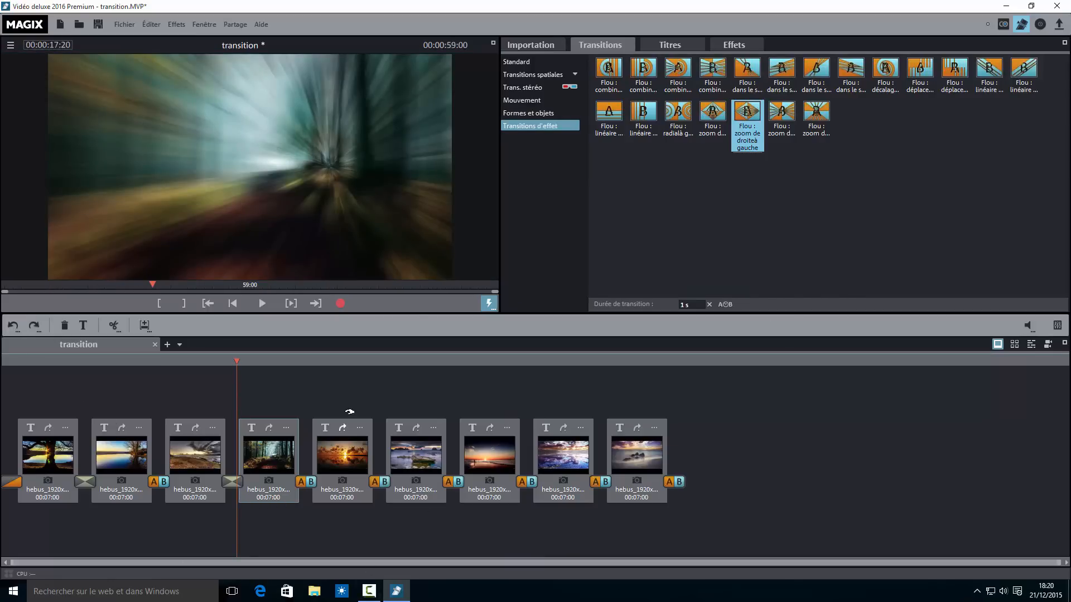
Step: Apply the Barres transition from Mouvement between the fourth and fifth images and play it back
left_click(548, 101)
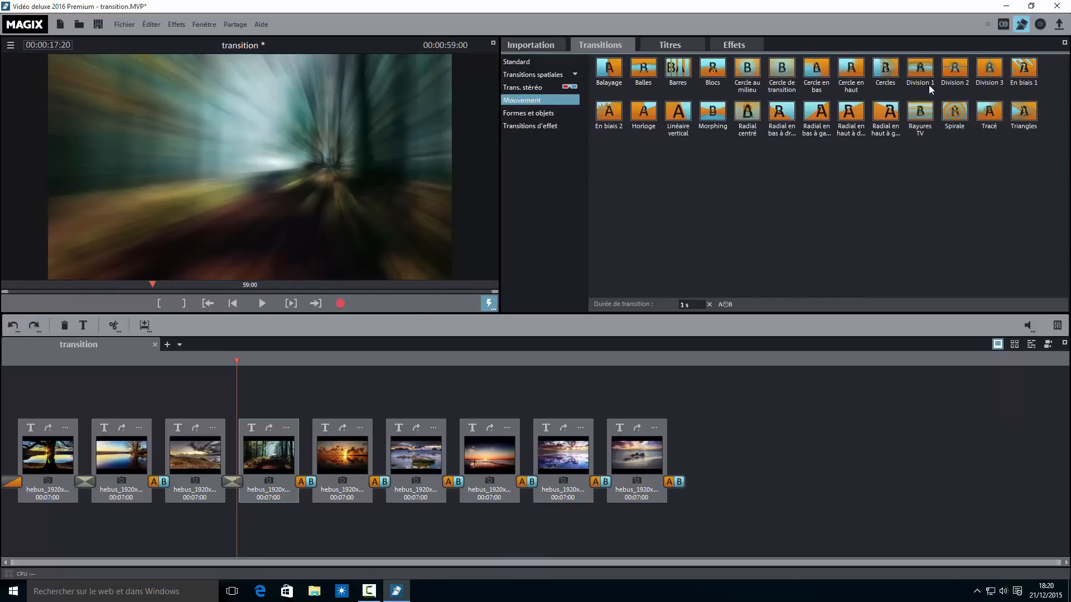
left_click_drag(677, 69, 310, 438)
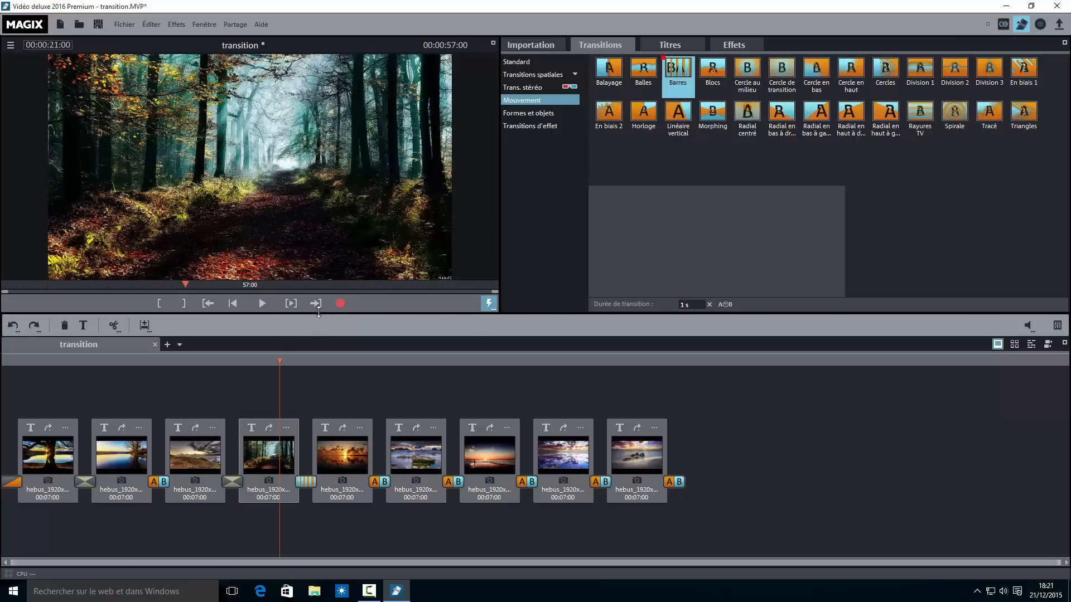
left_click(267, 302)
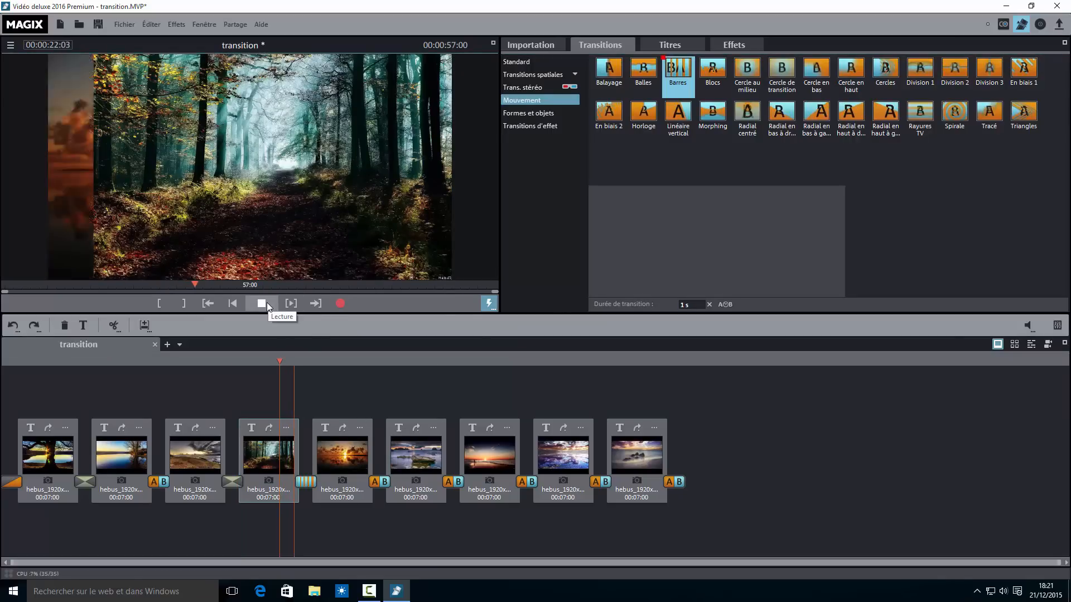
left_click(266, 303)
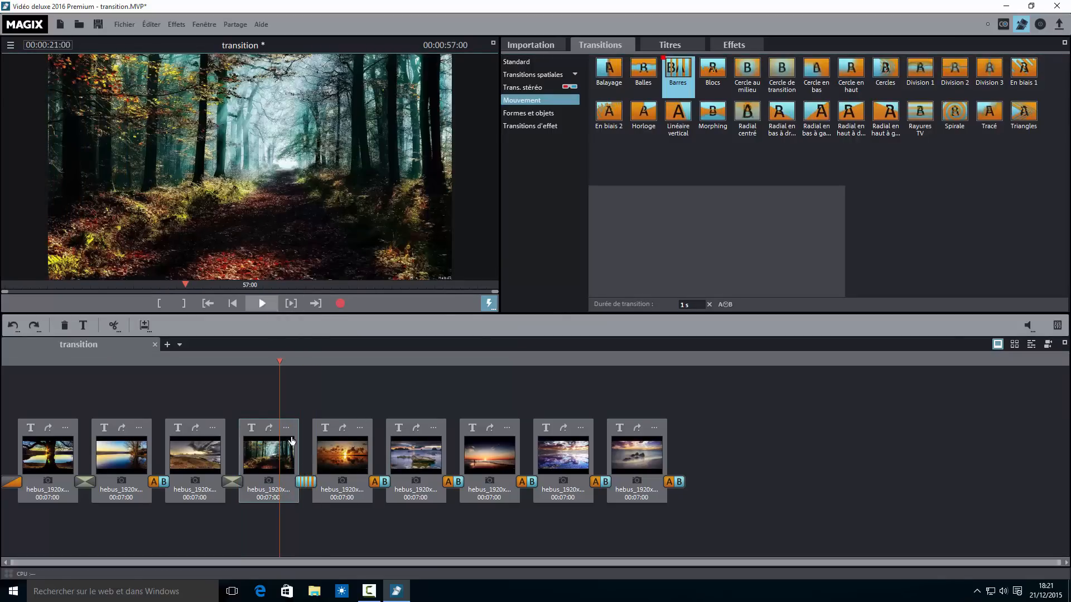
right_click(307, 481)
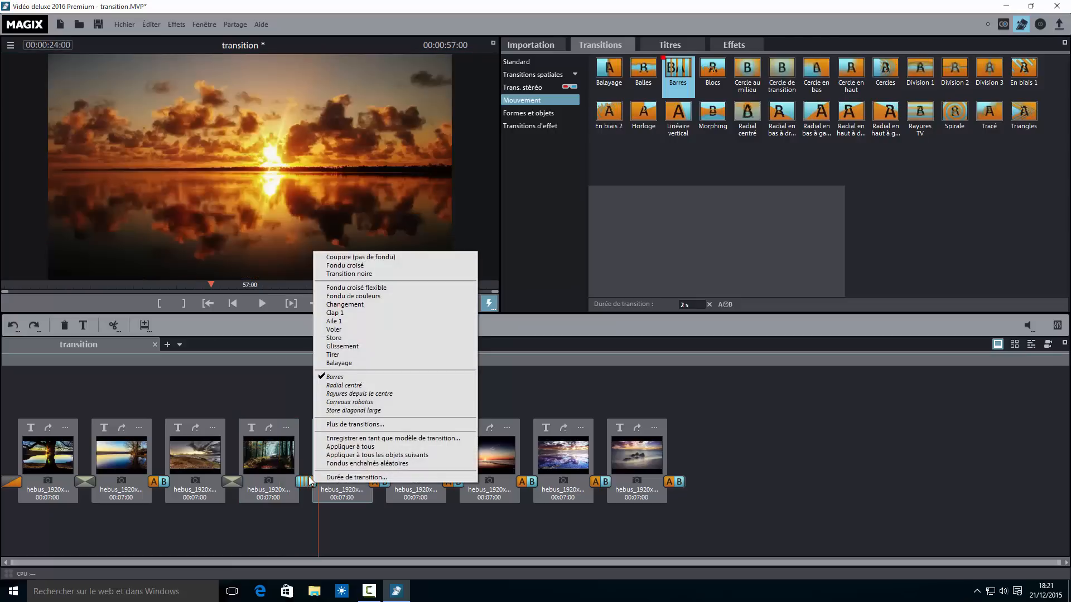
left_click(600, 361)
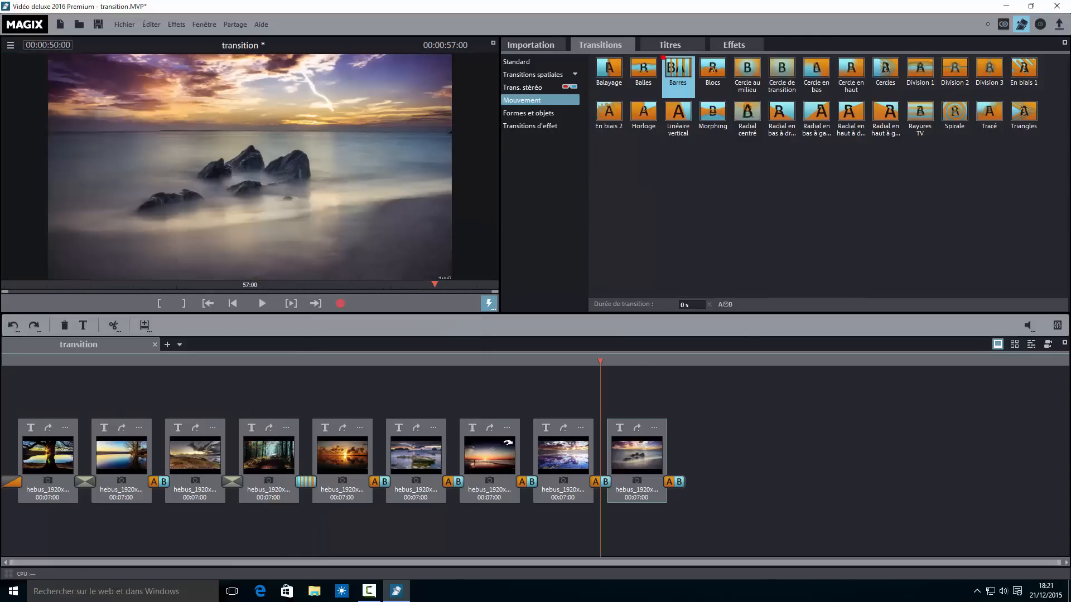
Step: Apply the right-to-left displacement blur effect transition (Flou) between the fifth and sixth images and play it back
left_click(365, 355)
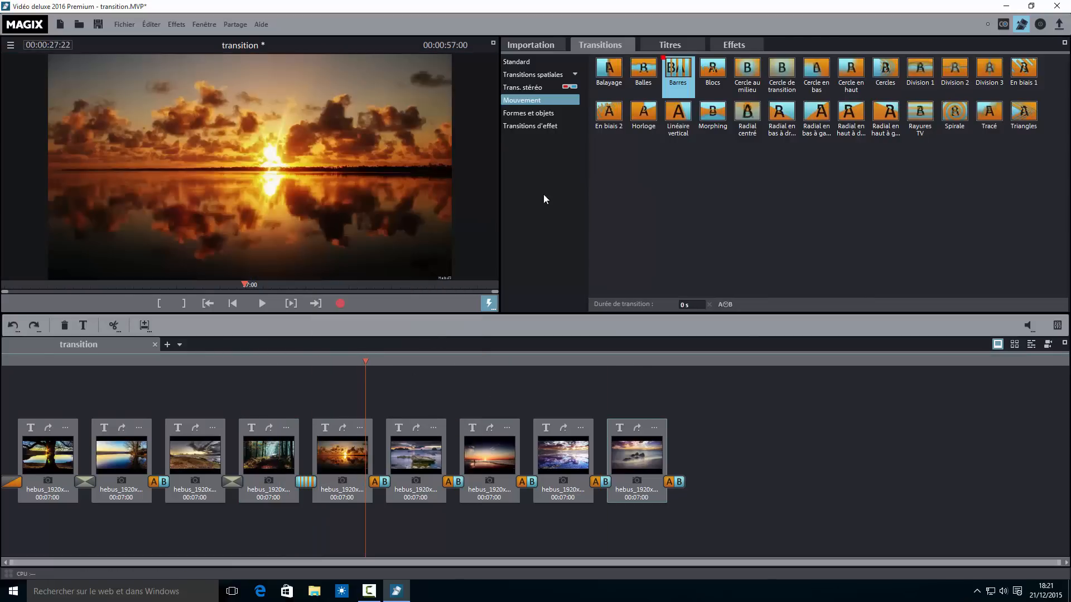
left_click(562, 125)
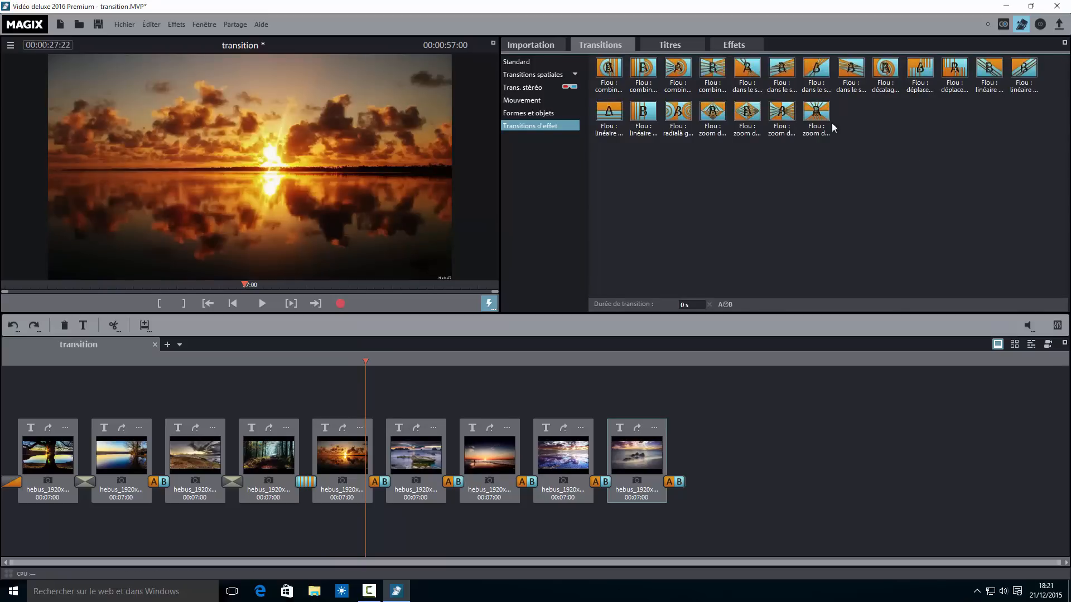
left_click_drag(924, 66, 402, 457)
left_click(362, 360)
left_click(264, 309)
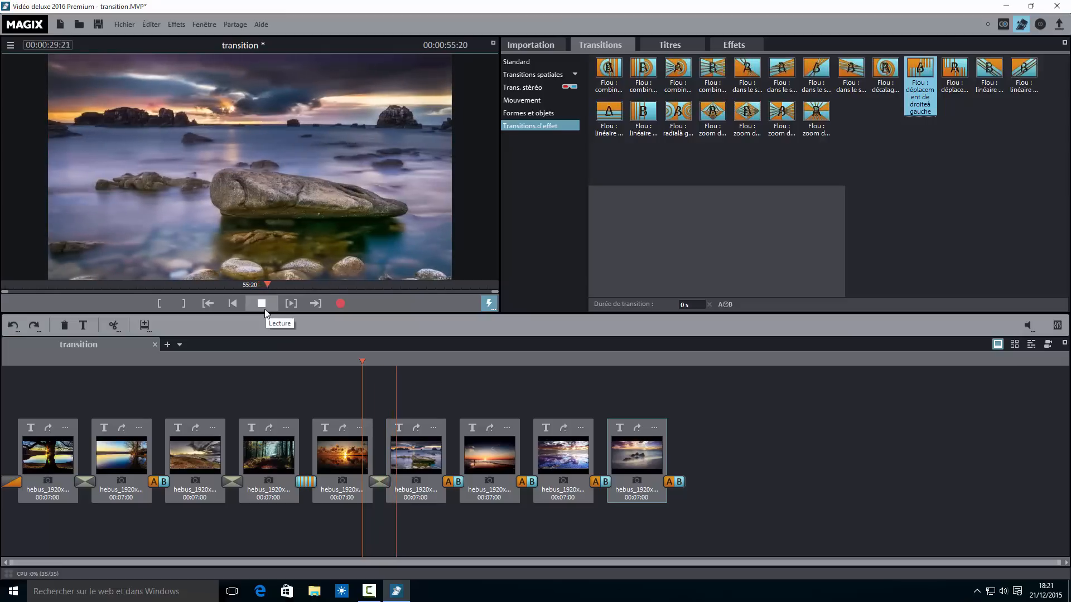
left_click(265, 309)
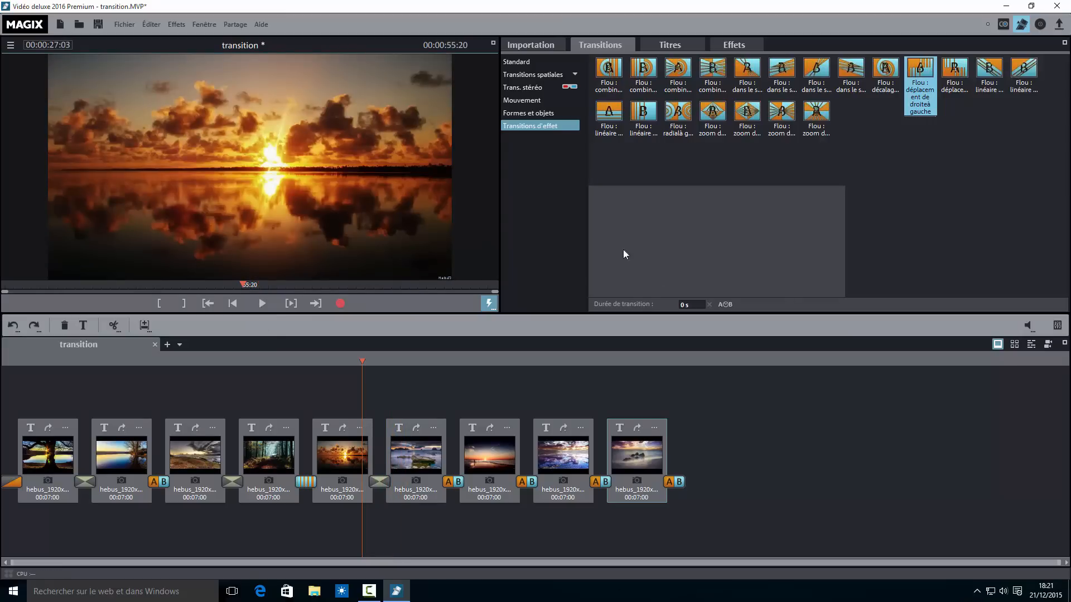
Step: Apply the Perturbation TV transition from Formes et objets between the sixth and seventh images and play it back
left_click(547, 103)
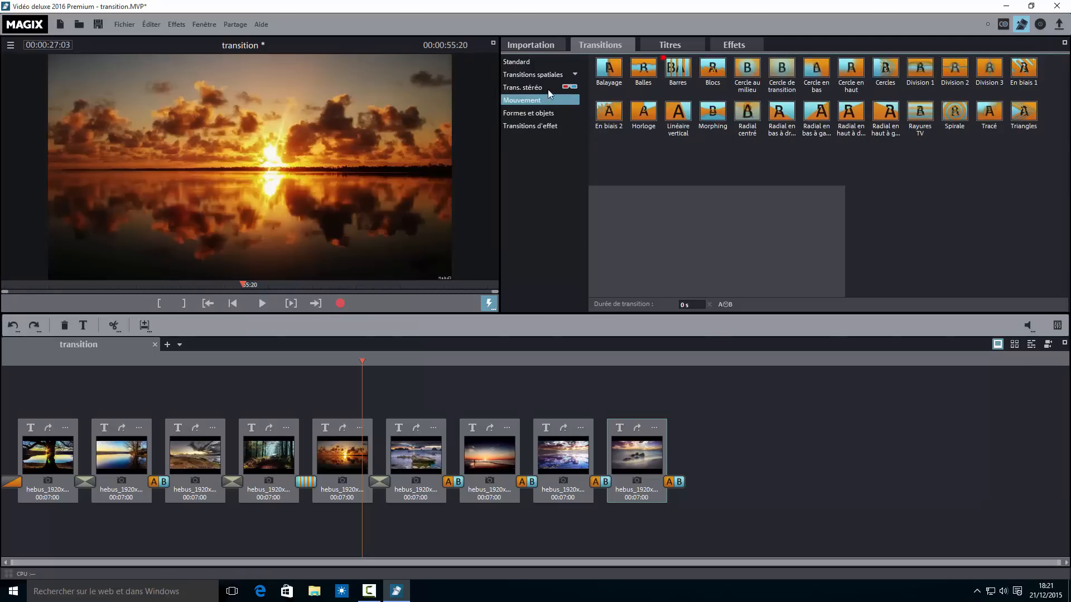
left_click(540, 112)
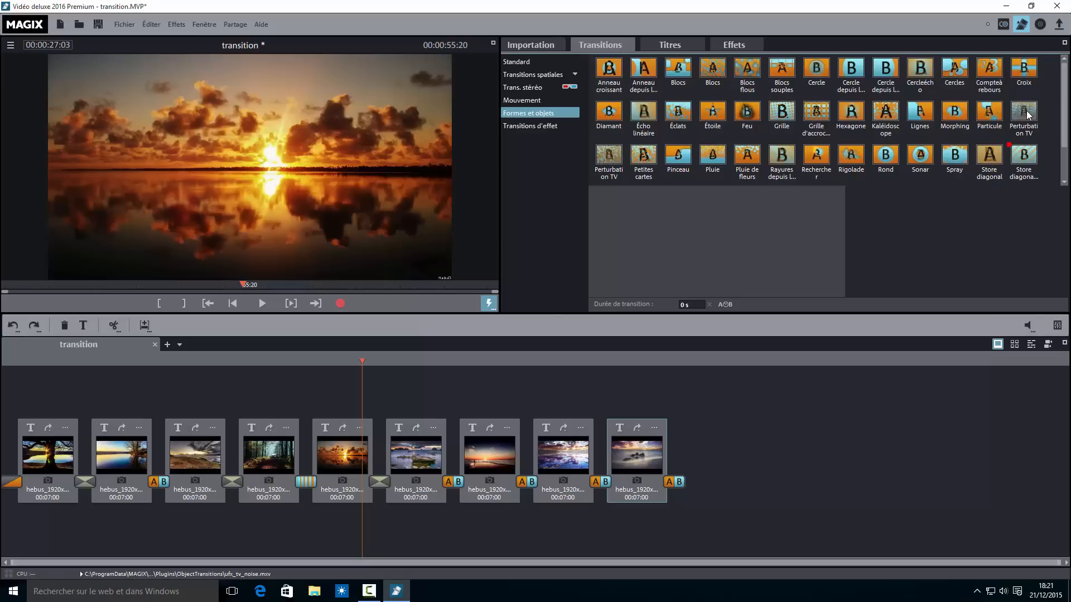
left_click_drag(910, 193, 457, 421)
left_click(261, 303)
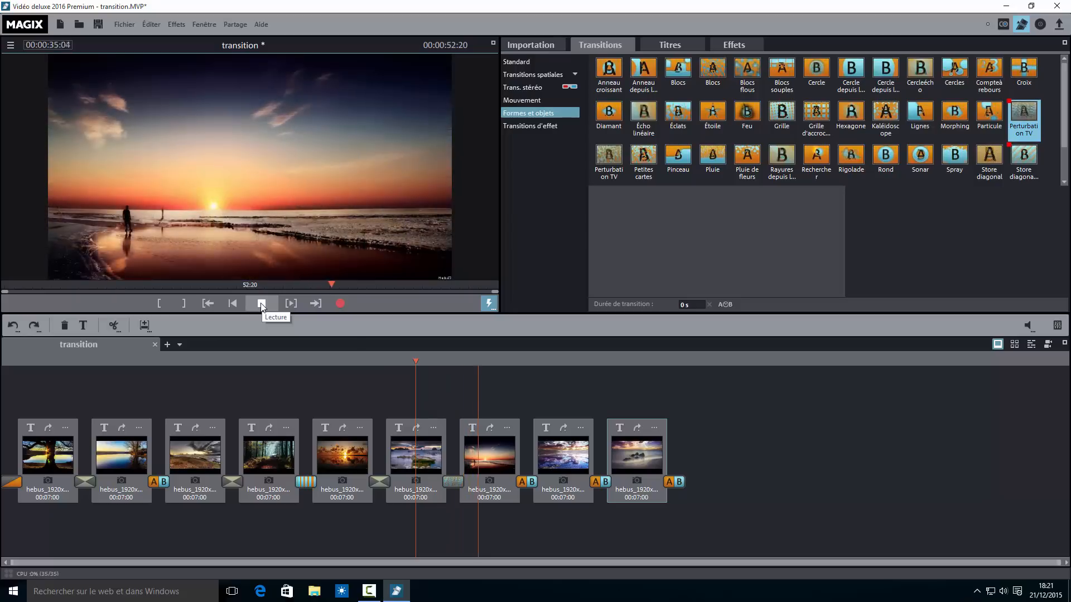
Step: Replace the Perturbation TV transition between the sixth and seventh images with the Rechercher transition and play it back
left_click(262, 305)
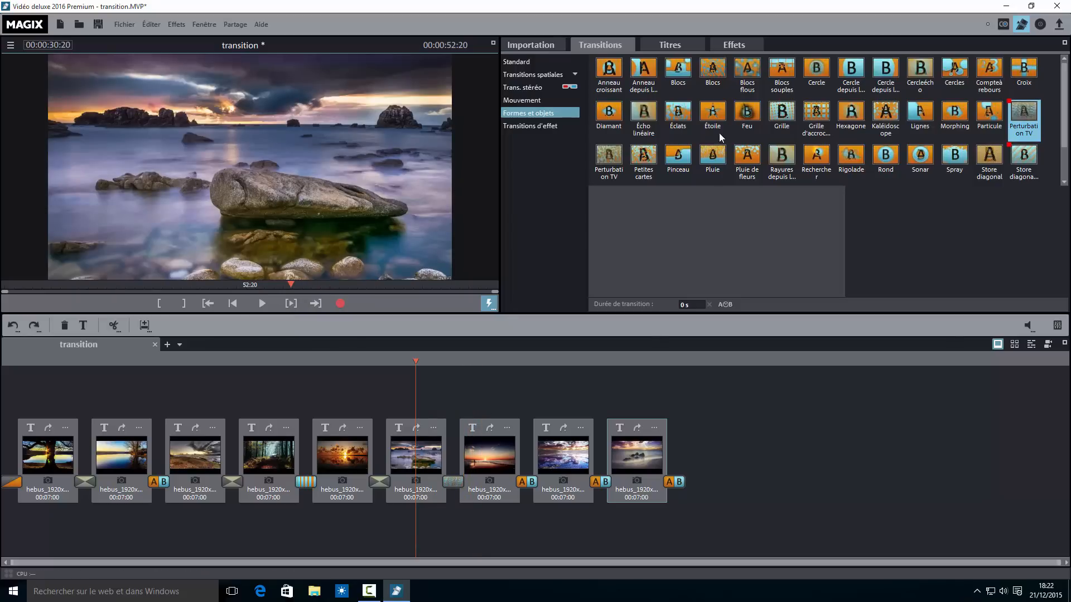
left_click(13, 325)
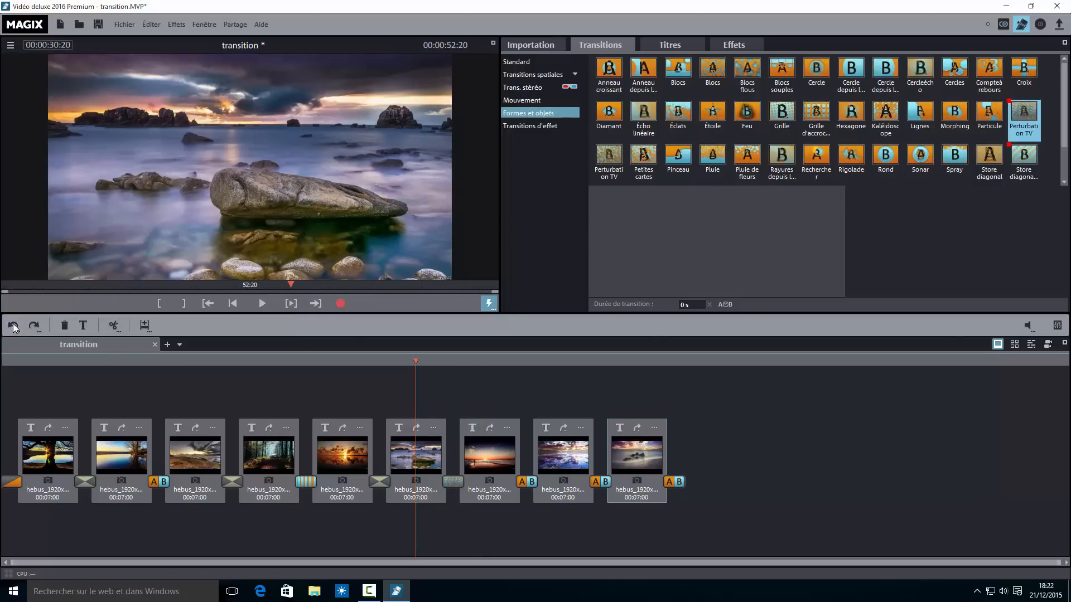
left_click_drag(407, 361, 437, 361)
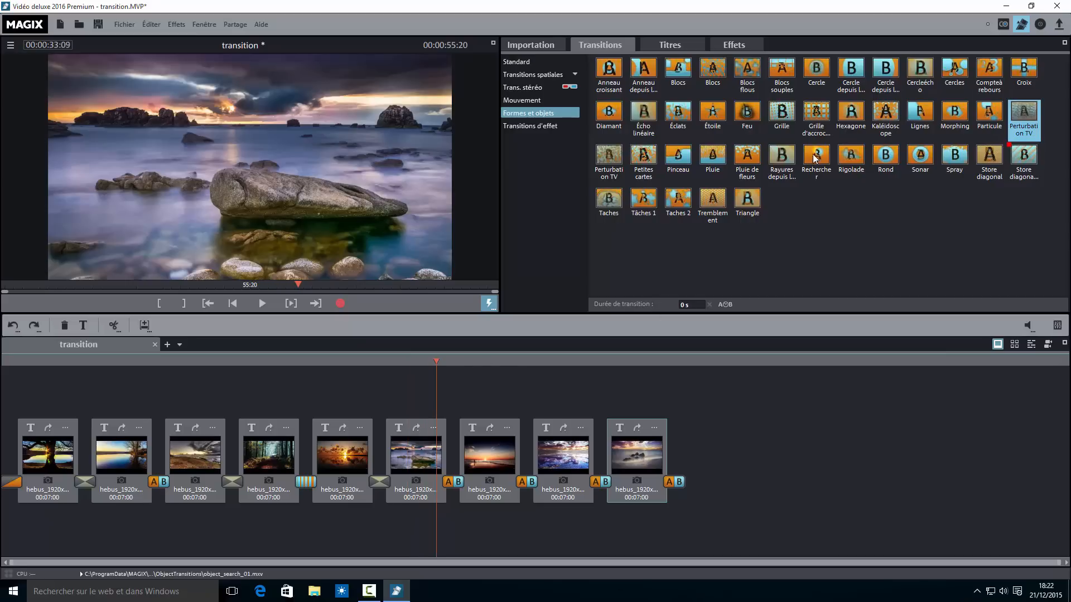
left_click_drag(820, 155, 453, 474)
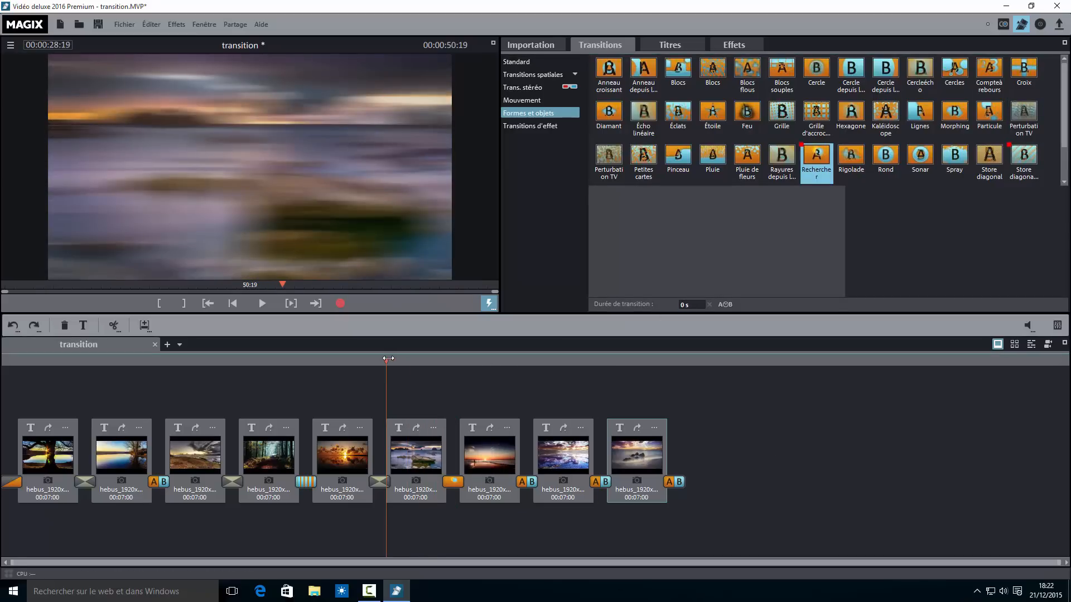
left_click_drag(388, 359, 424, 361)
left_click(261, 303)
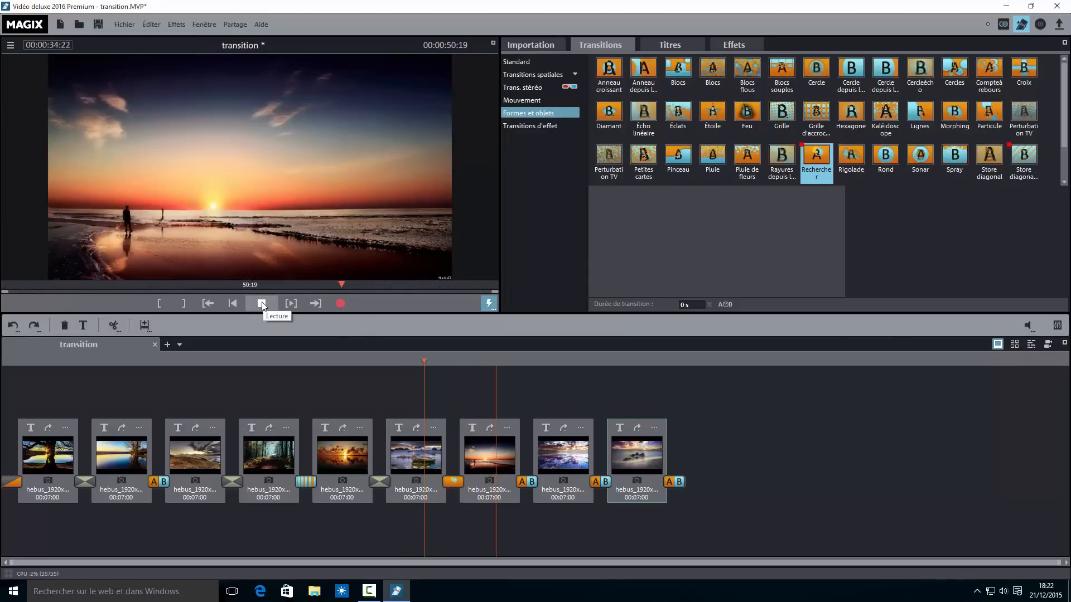
left_click(262, 304)
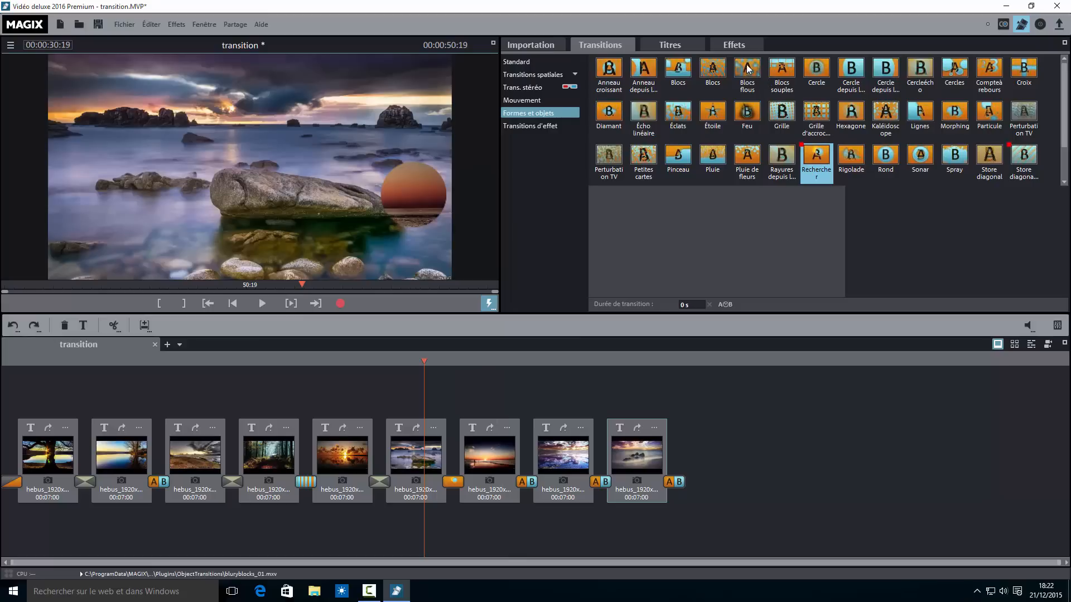
Step: Apply the Triangles transition from Mouvement between the seventh and eighth images and play it back
left_click(554, 100)
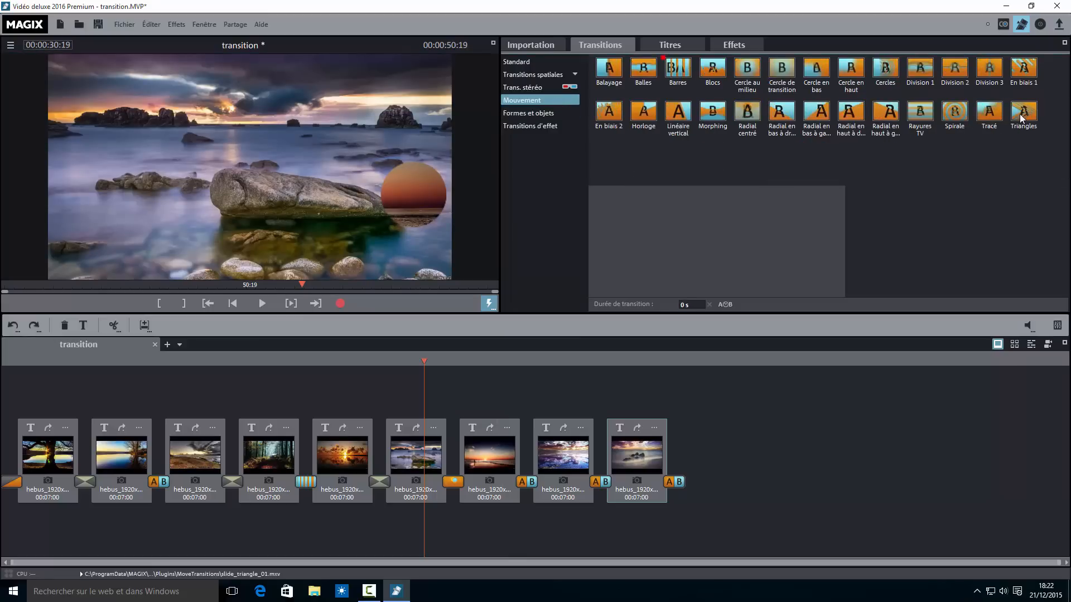
left_click_drag(1022, 113, 520, 462)
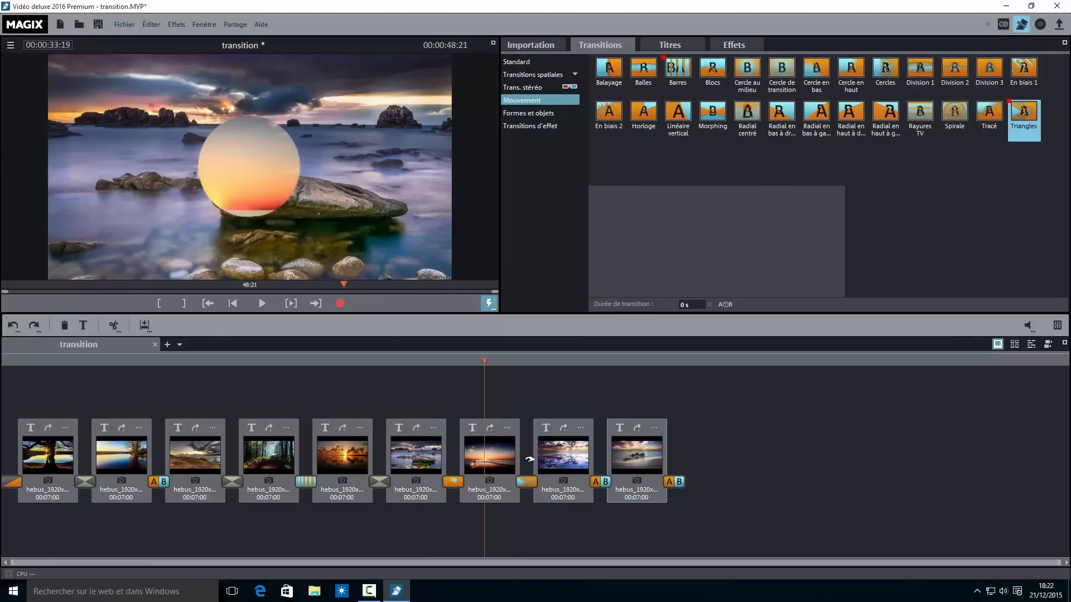
left_click(504, 361)
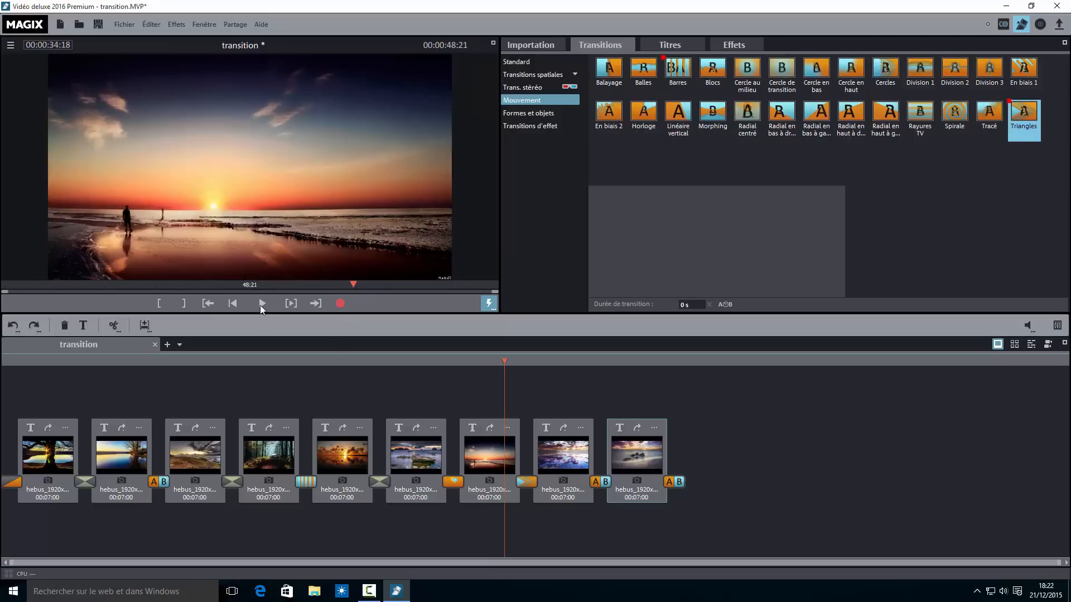
left_click(261, 304)
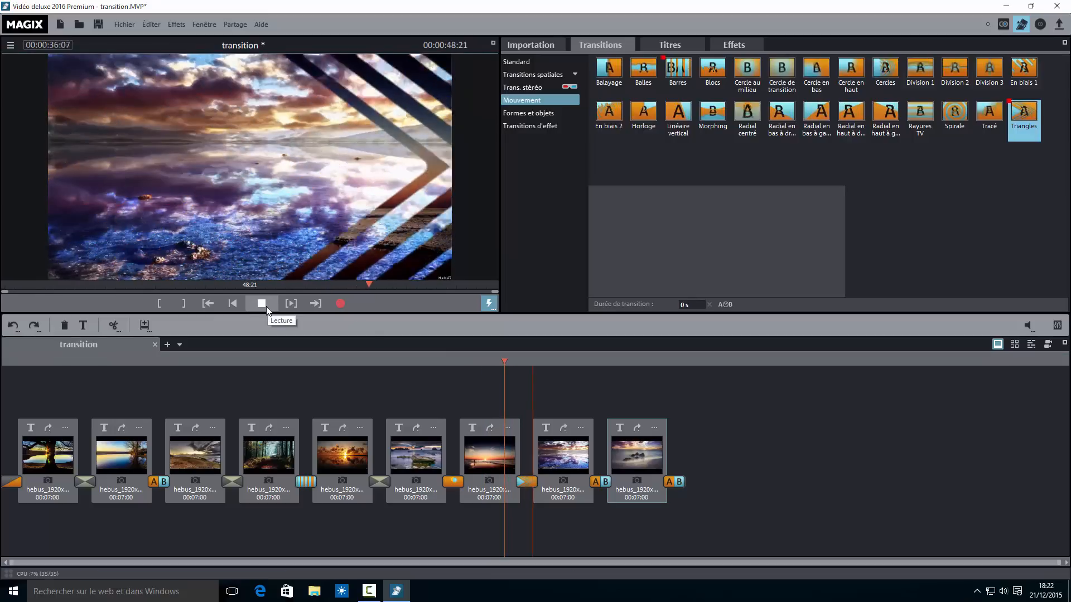
left_click(266, 306)
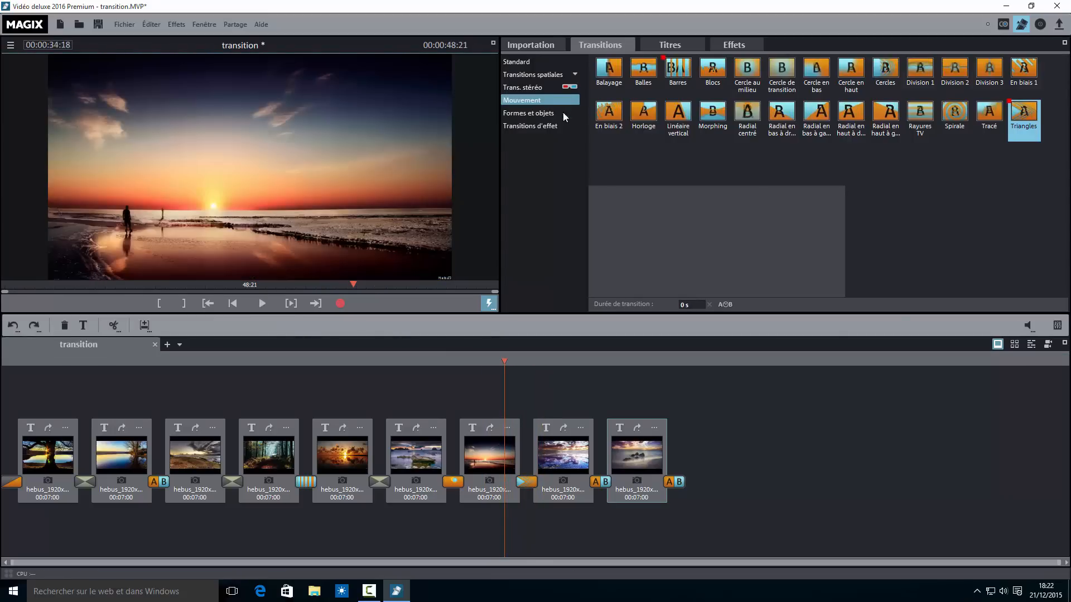
Step: Apply the horizontal linear blur effect transition (Flou) between the eighth and ninth images and play it back
left_click(544, 125)
left_click_drag(610, 114, 637, 412)
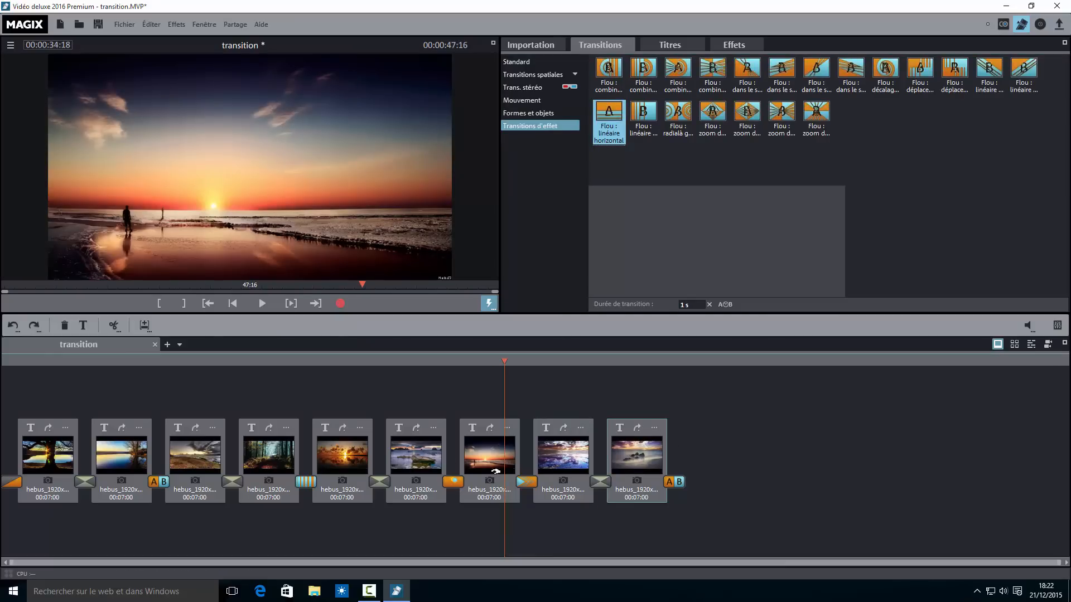
left_click_drag(505, 360, 577, 365)
left_click(262, 303)
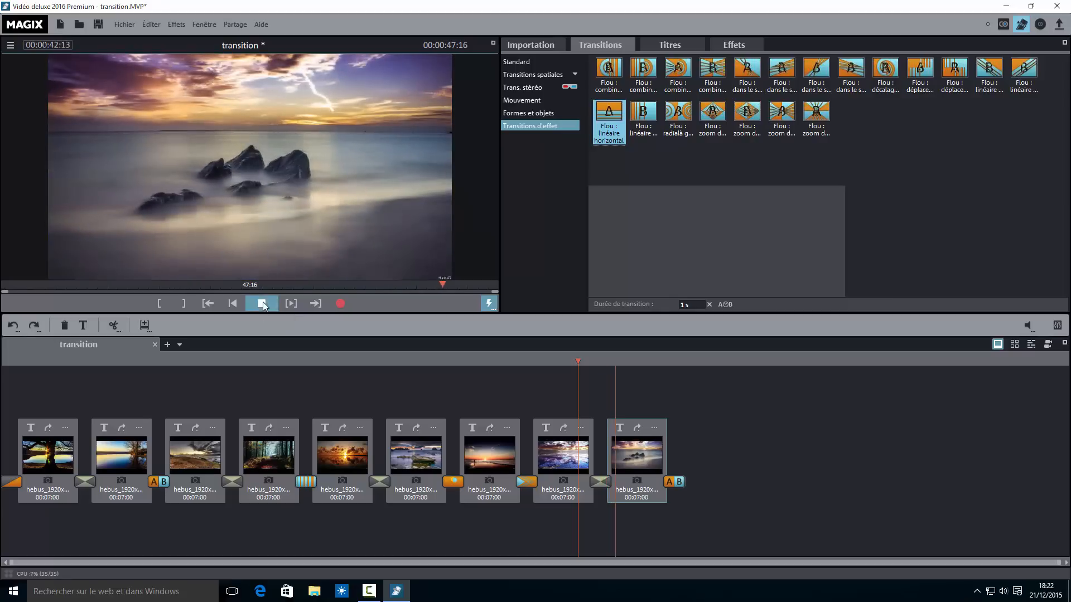
left_click(262, 304)
Step: Set the transition after the last image to Masquer
left_click(669, 483)
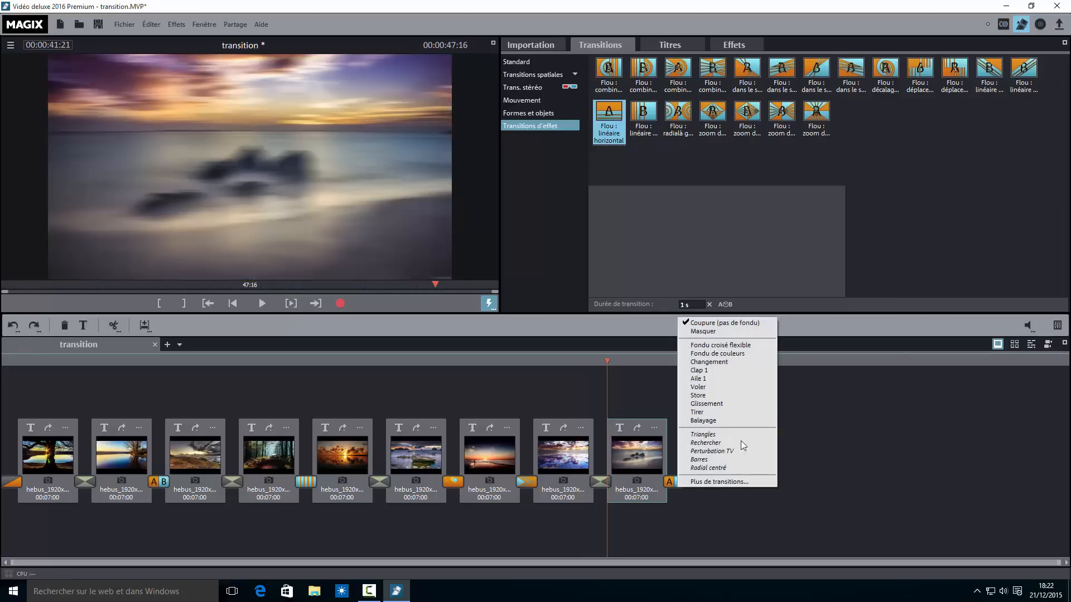
left_click(689, 332)
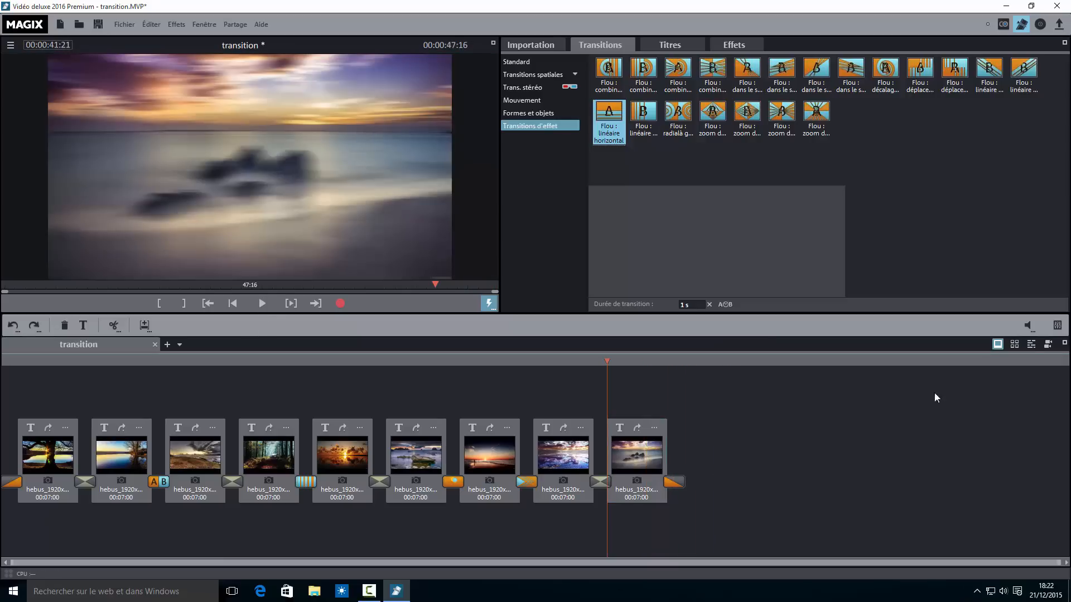
Step: Switch the project to timeline mode, enlarge the tracks slightly and fit the whole image sequence in the timeline
left_click(1031, 344)
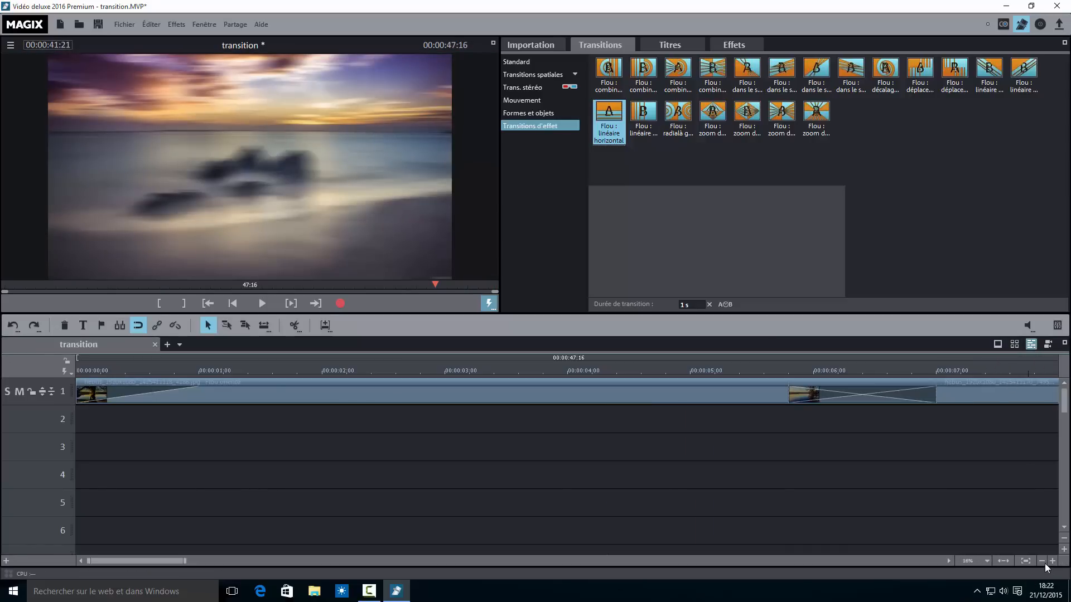
left_click(1064, 538)
left_click(1064, 538)
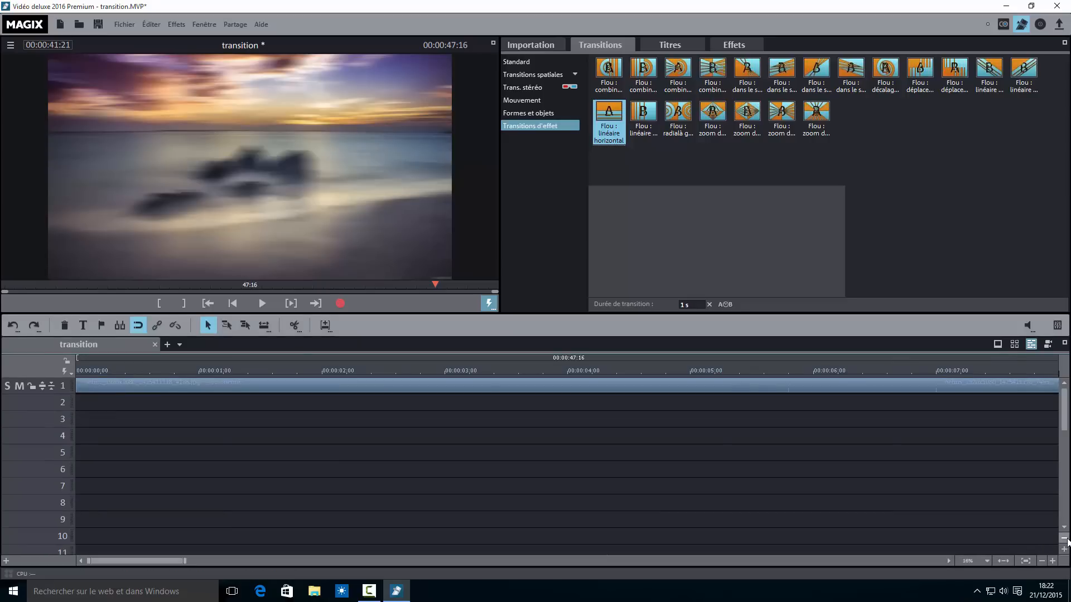
left_click(1064, 549)
left_click(1064, 549)
left_click(1064, 549)
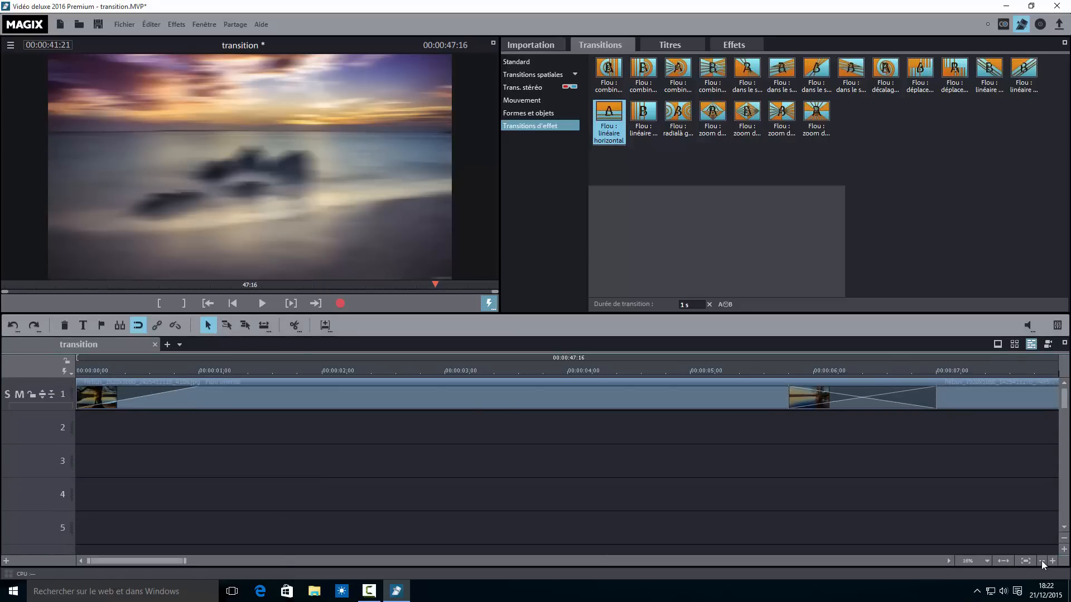
left_click(1042, 560)
left_click(1042, 560)
left_click(803, 466)
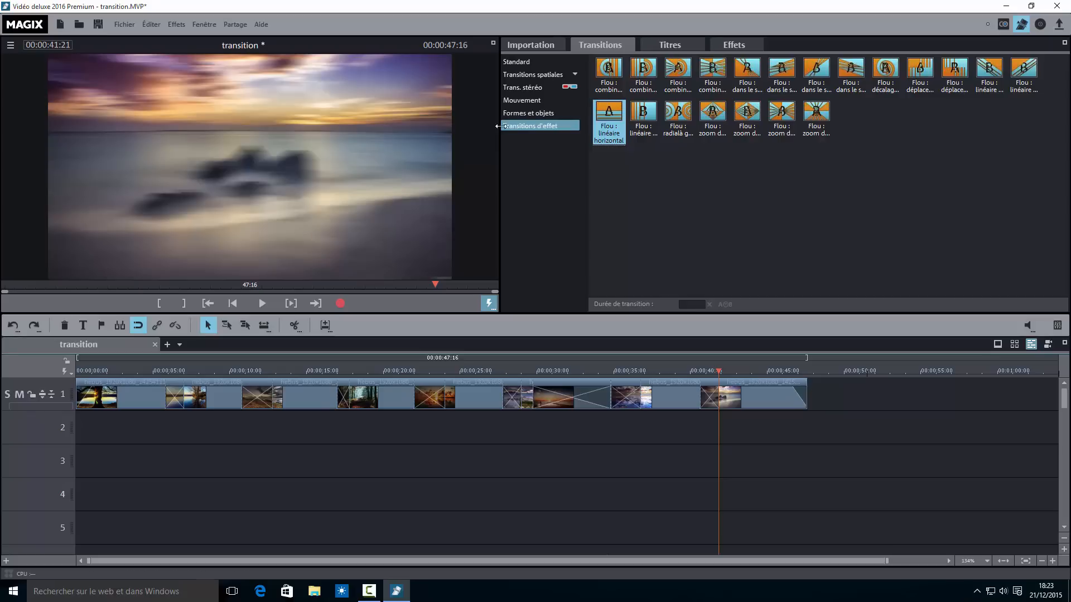
Step: Add 01 Epic Voyage.ogg from the CD 1 folder of Movie Score Song Collection in Ma musique to the start of track 2
left_click(540, 47)
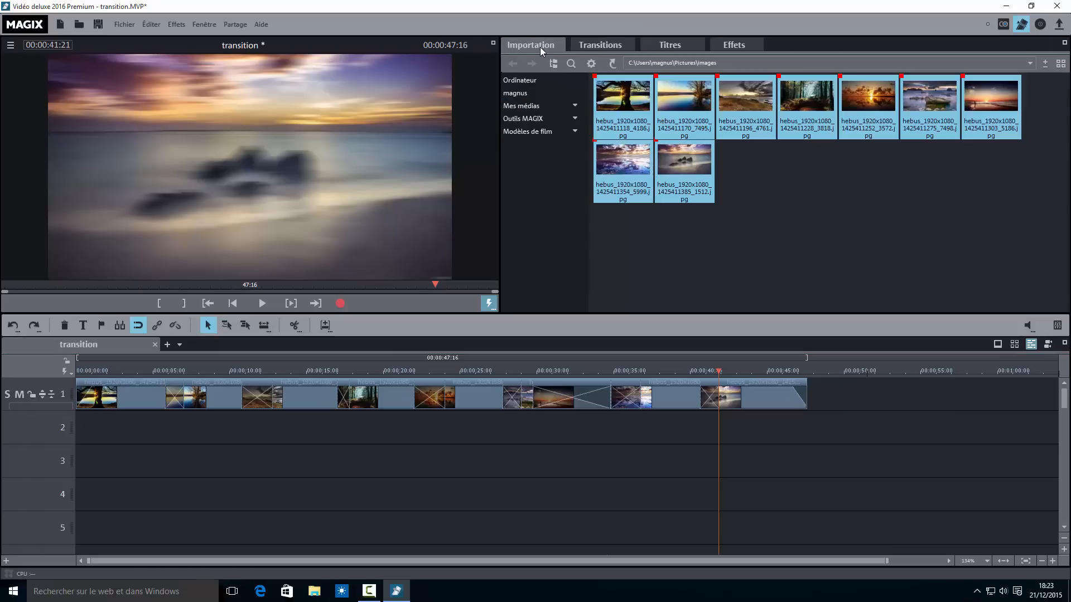
left_click(558, 119)
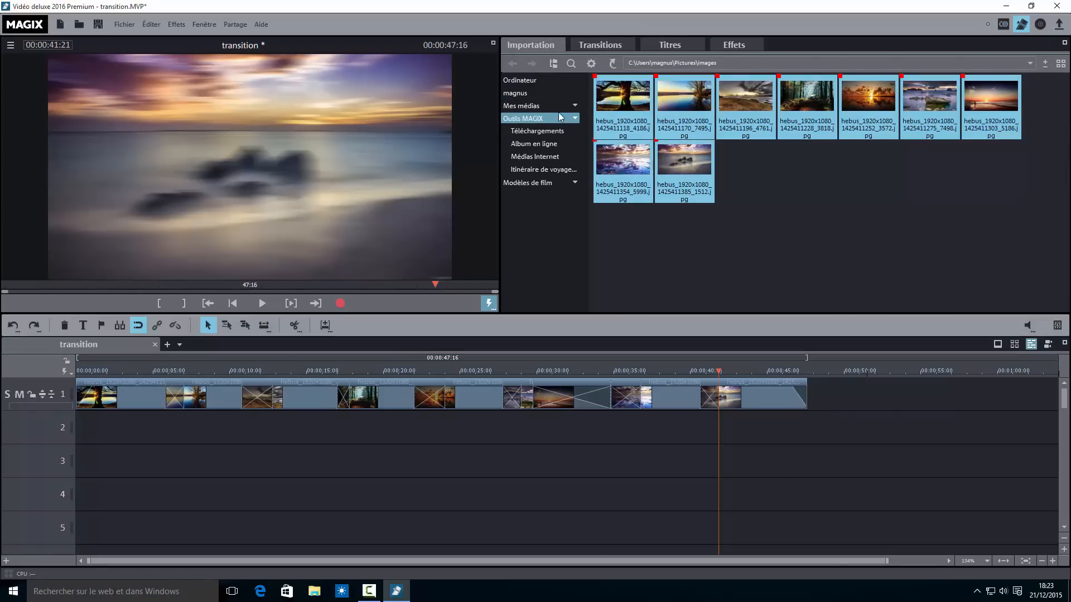
left_click(558, 106)
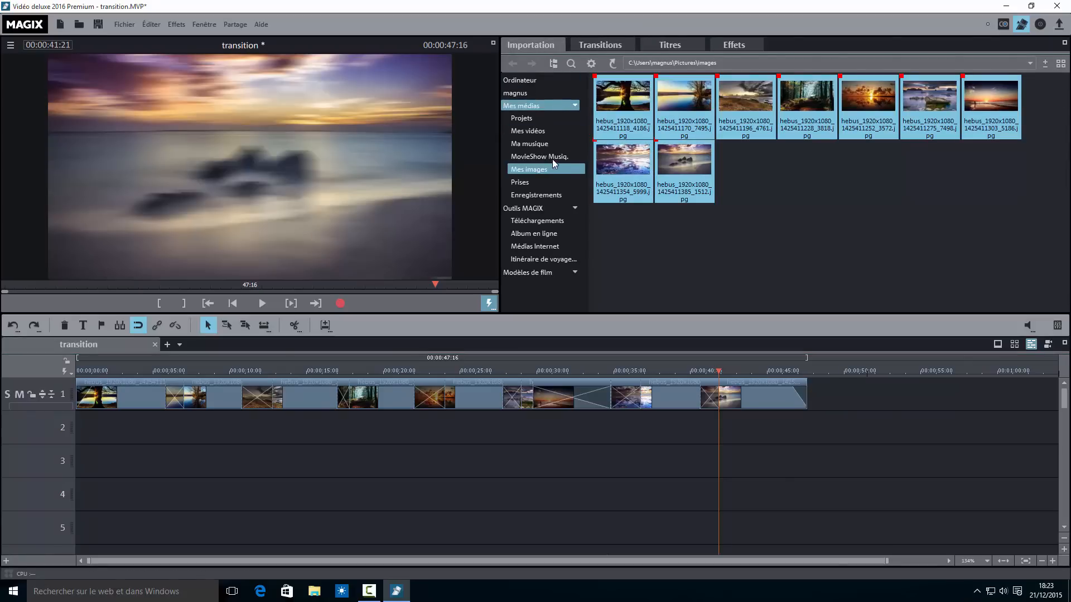
left_click(575, 144)
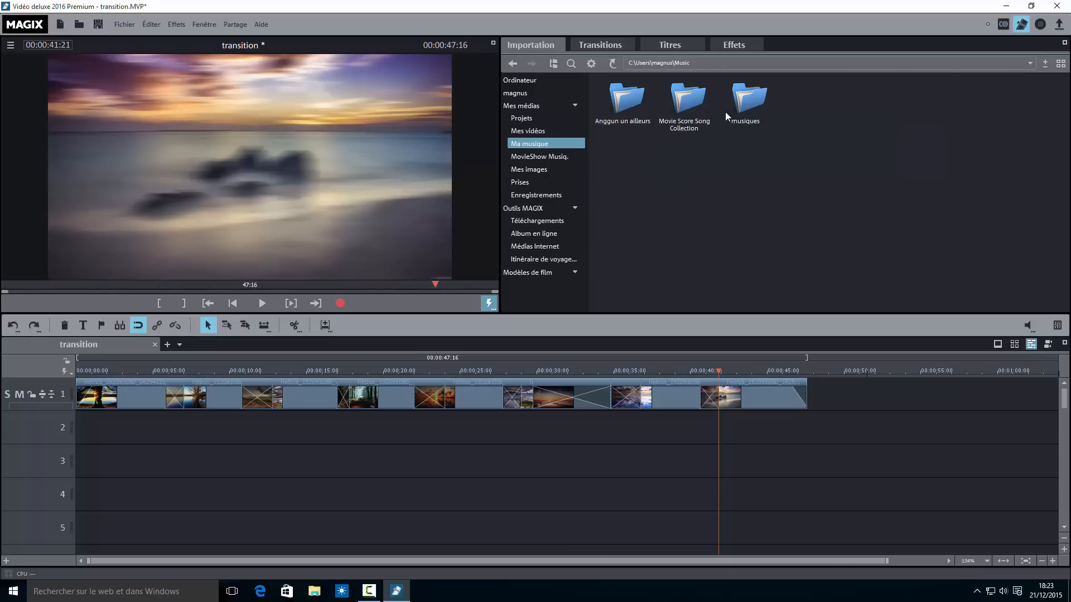
double_click(691, 100)
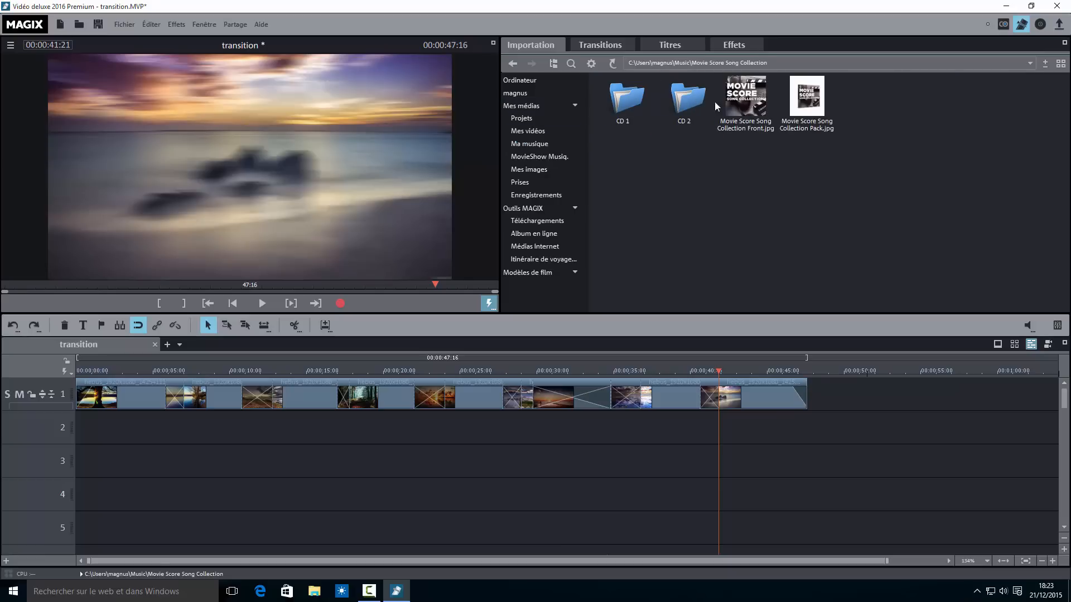
double_click(633, 100)
left_click(606, 106)
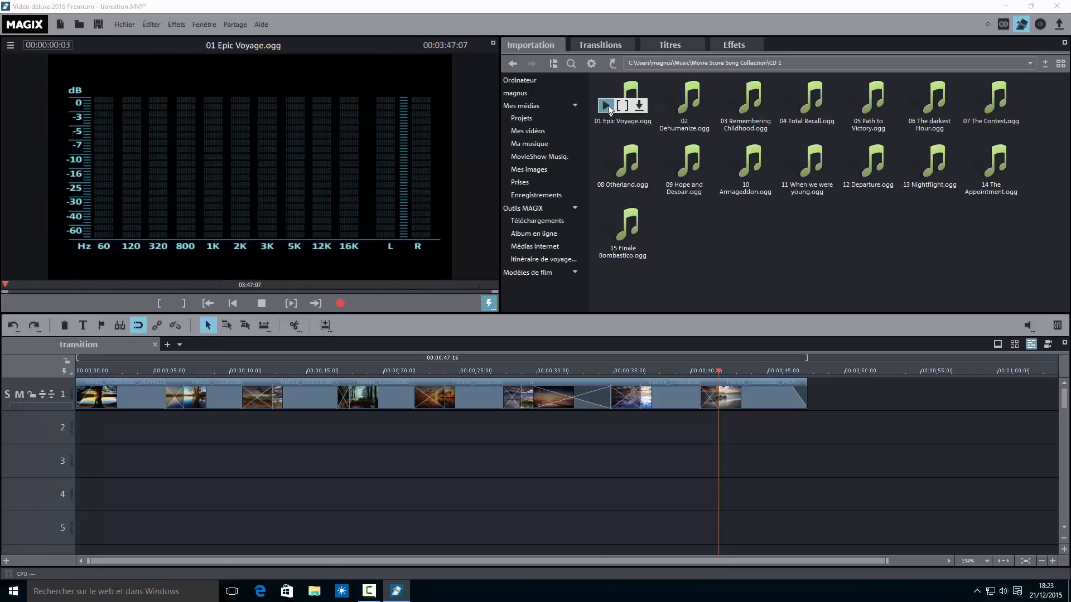
left_click_drag(635, 93, 115, 441)
Step: Try cutting the music on track 2 at the end of the last image with Supprimer la fin, and undo it
left_click(781, 426)
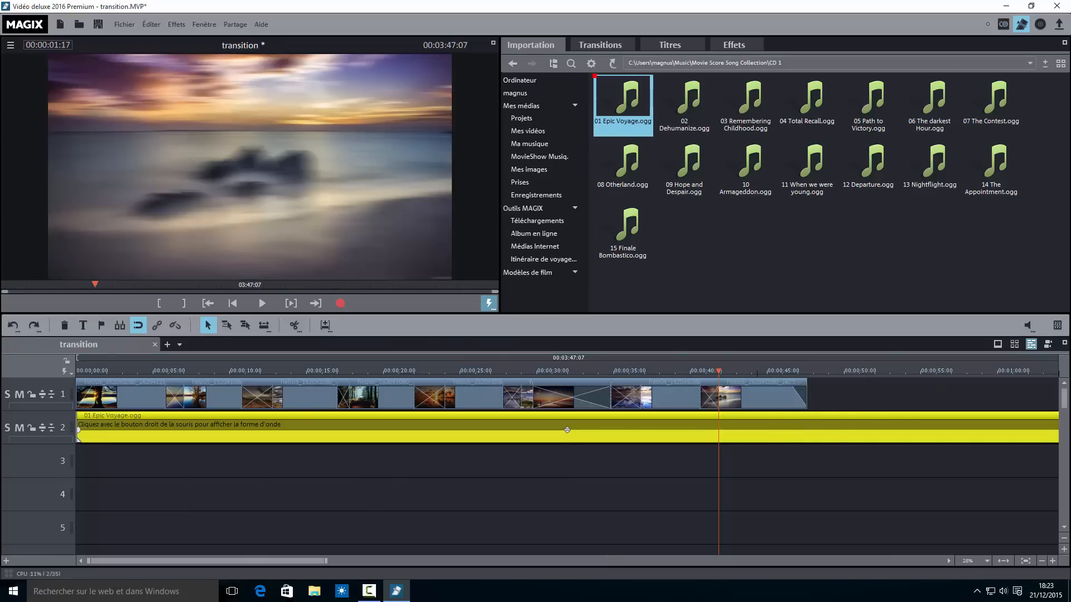
left_click(807, 371)
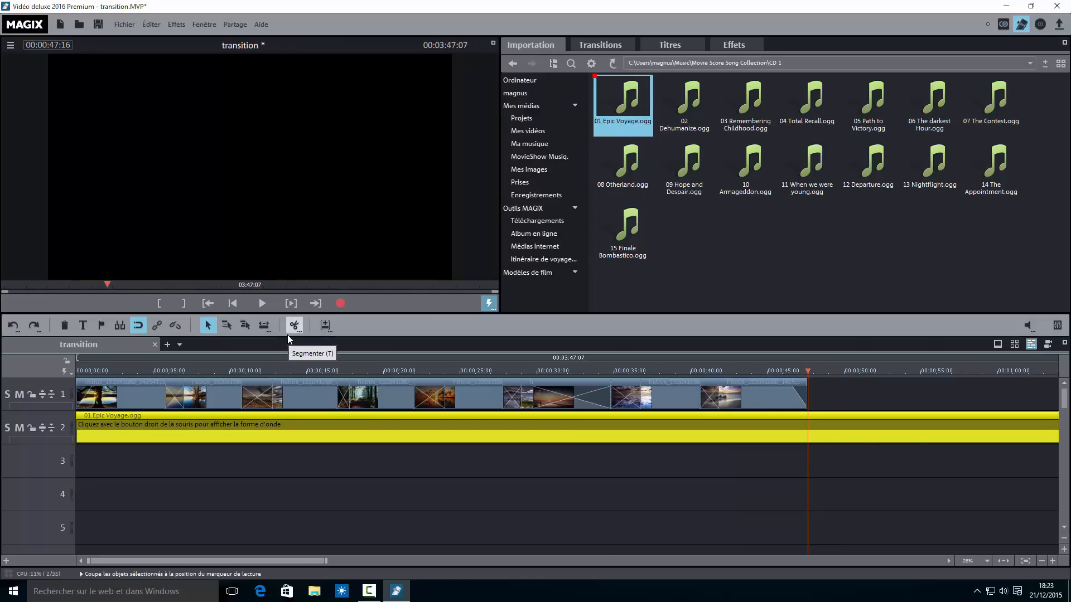
left_click(298, 322)
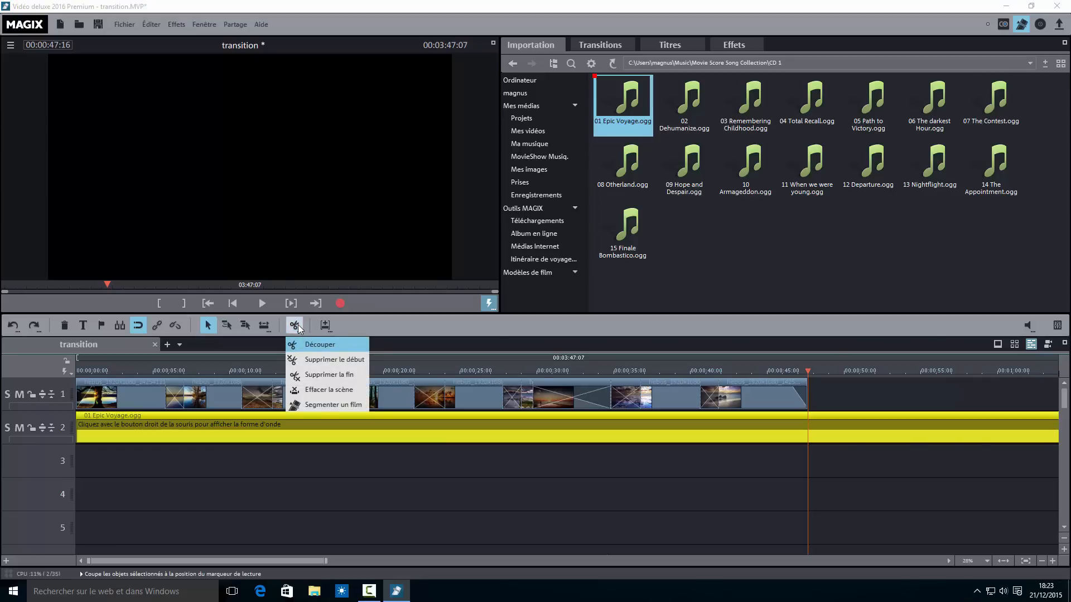
left_click(311, 375)
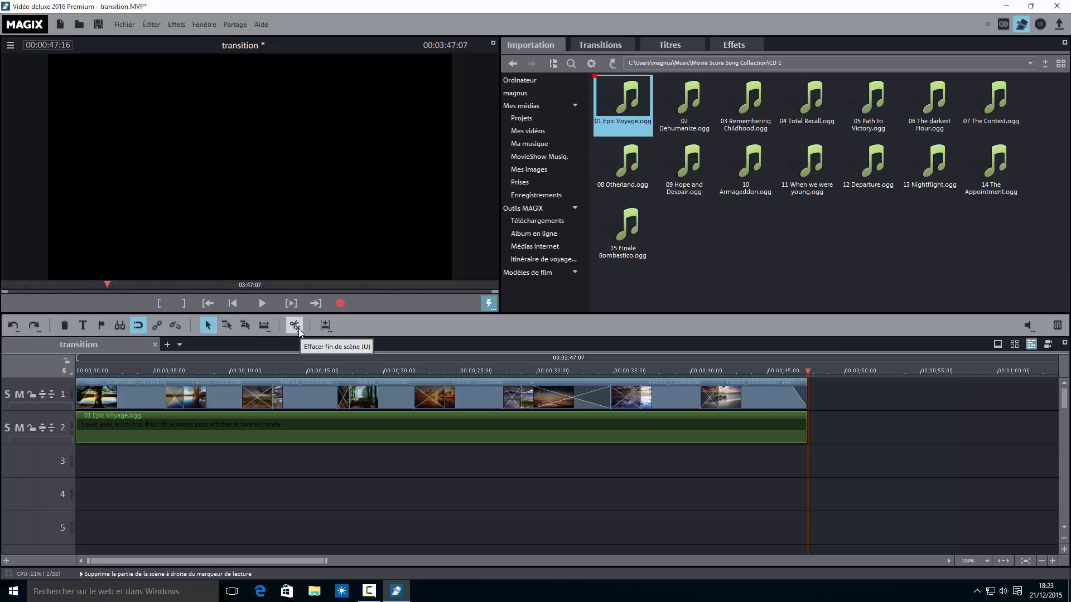
left_click(298, 330)
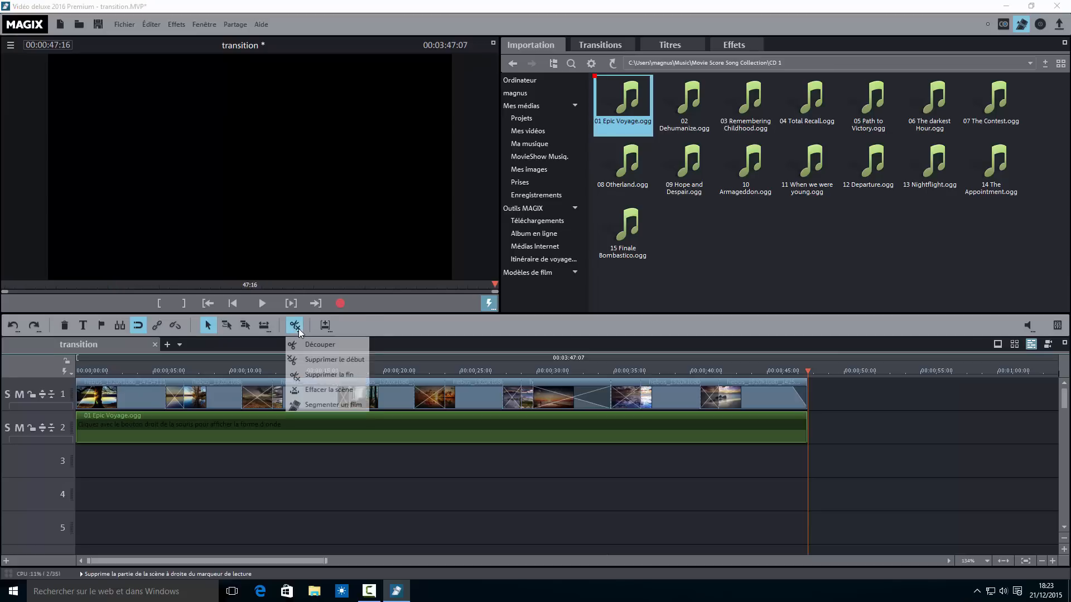
left_click(314, 346)
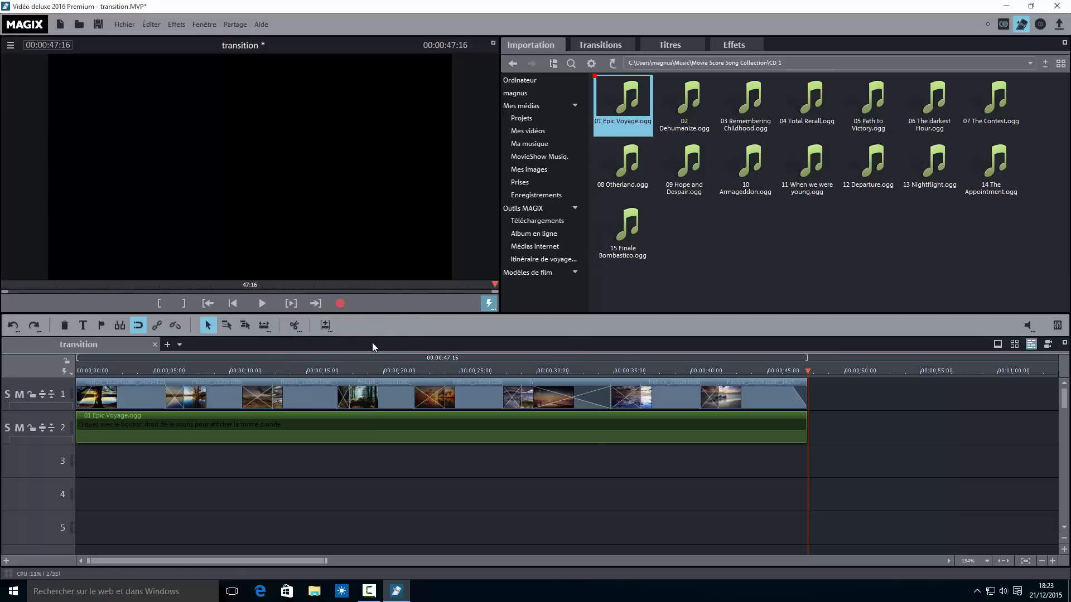
left_click(13, 327)
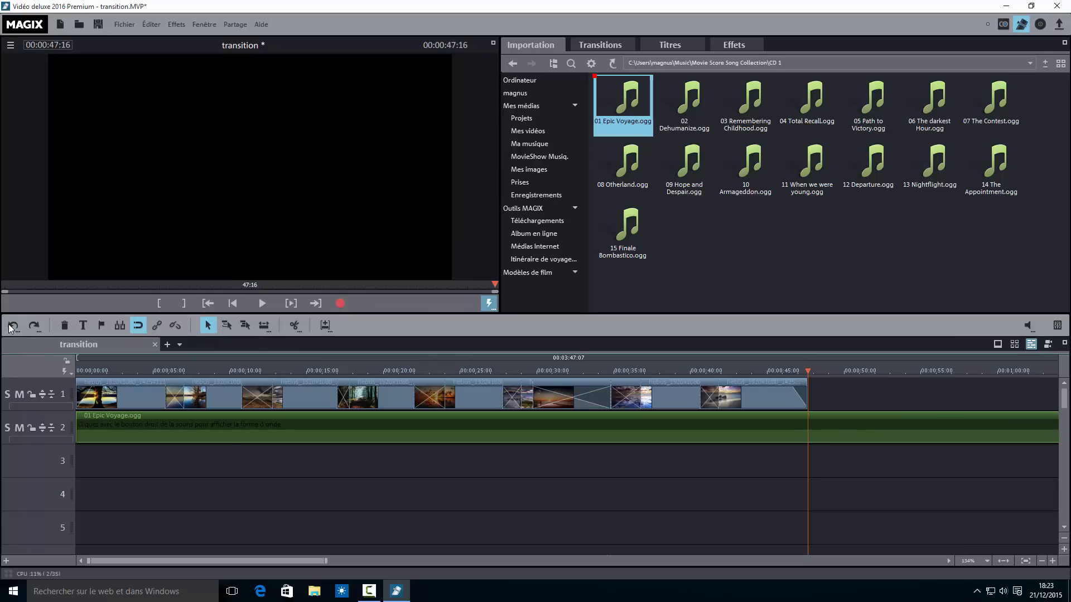
Step: Trim the 01 Epic Voyage.ogg music on track 2 at the playhead so it ends with the last image
left_click(669, 433)
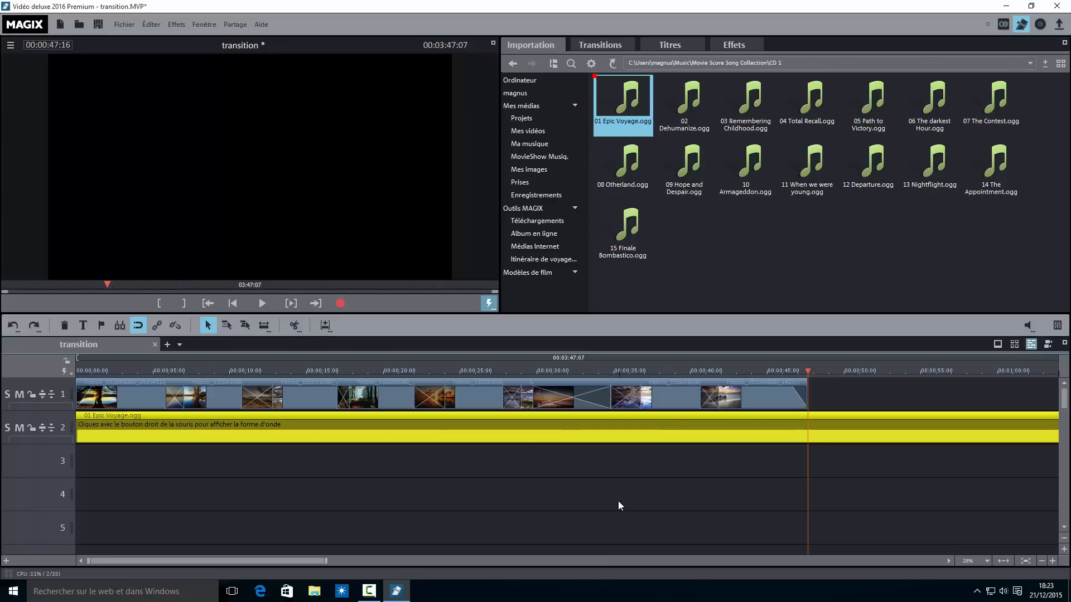
key("u")
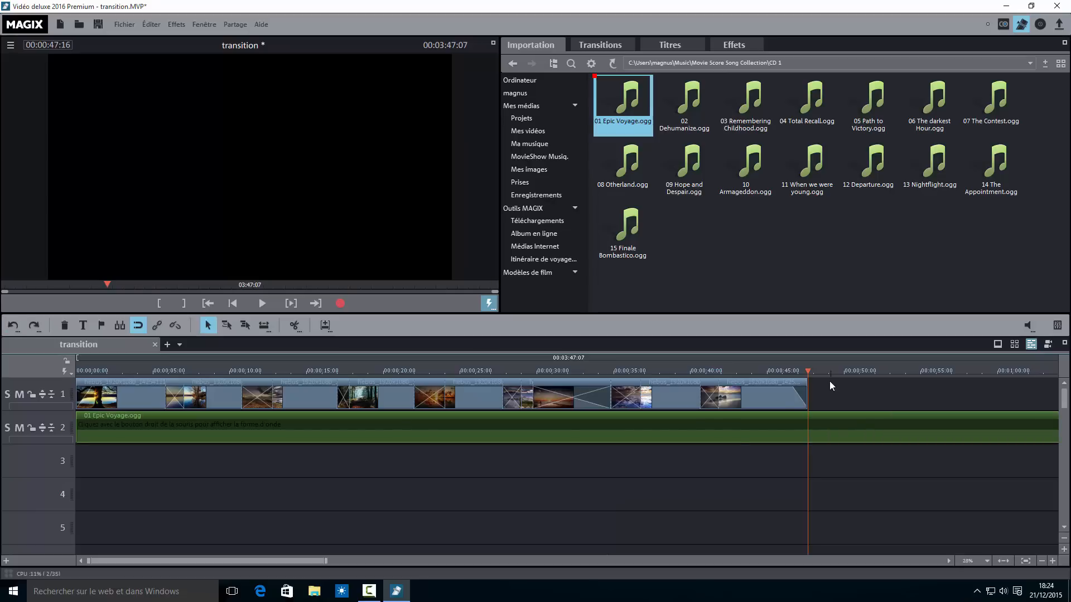
left_click(743, 431)
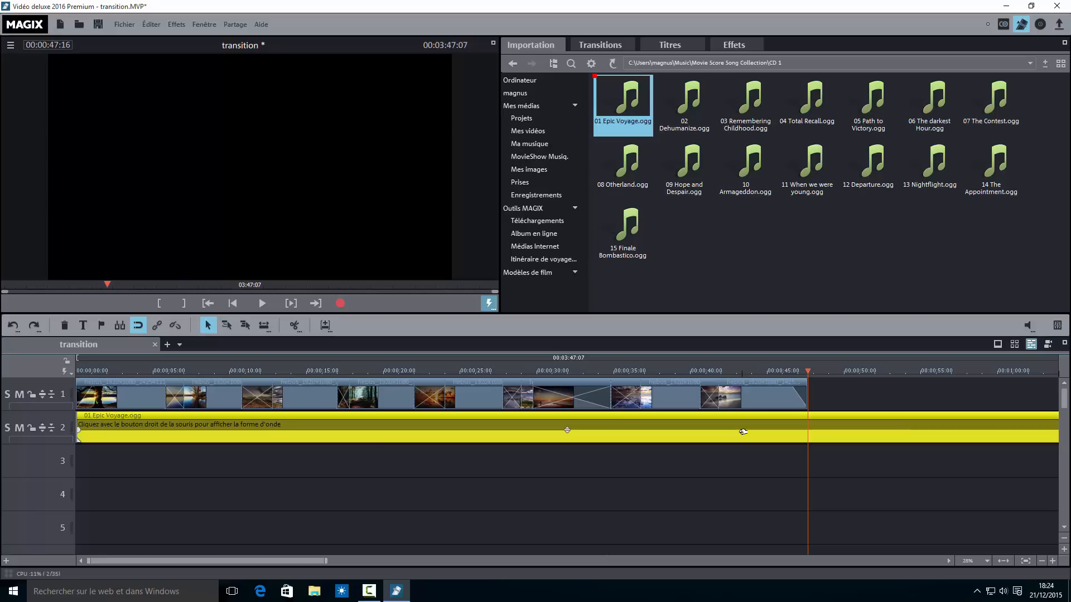
key("u")
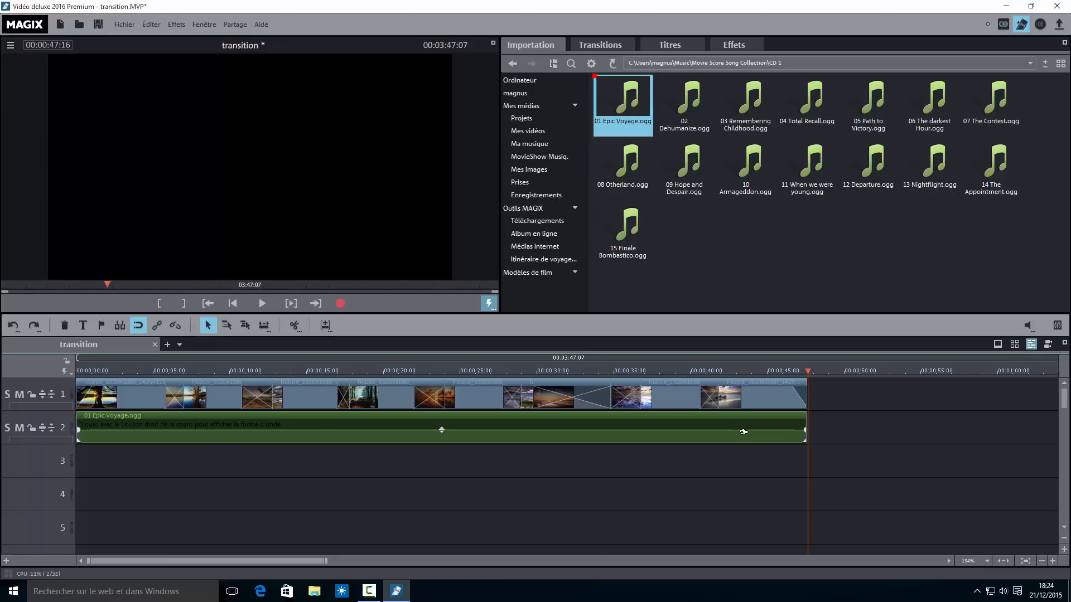
Step: Give the music on track 2 a fade-out and a fade-in of about one second each
left_click(793, 371)
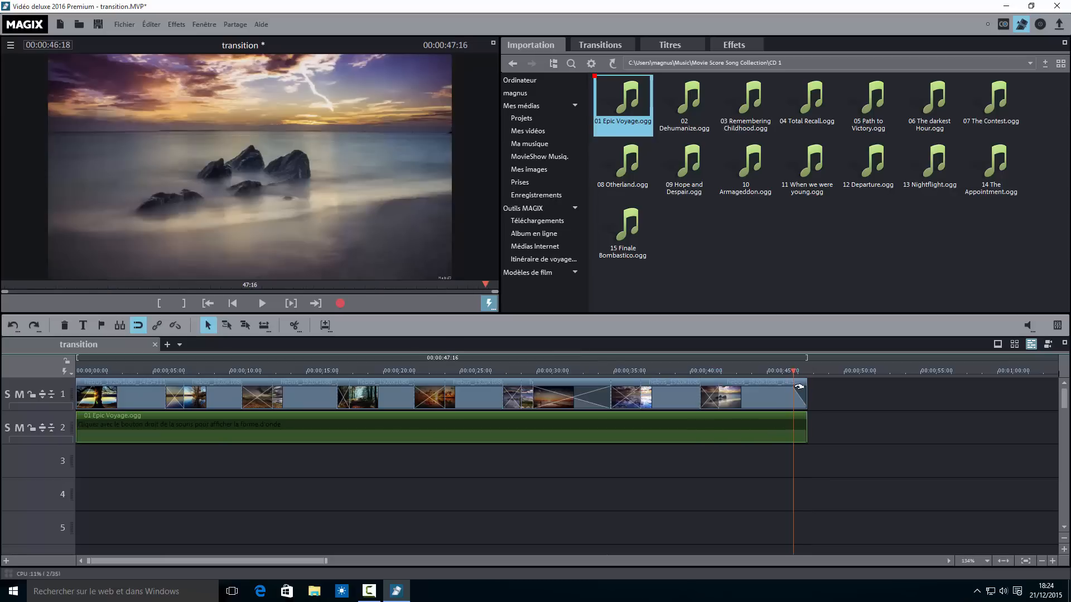
left_click(803, 428)
left_click_drag(797, 428, 794, 427)
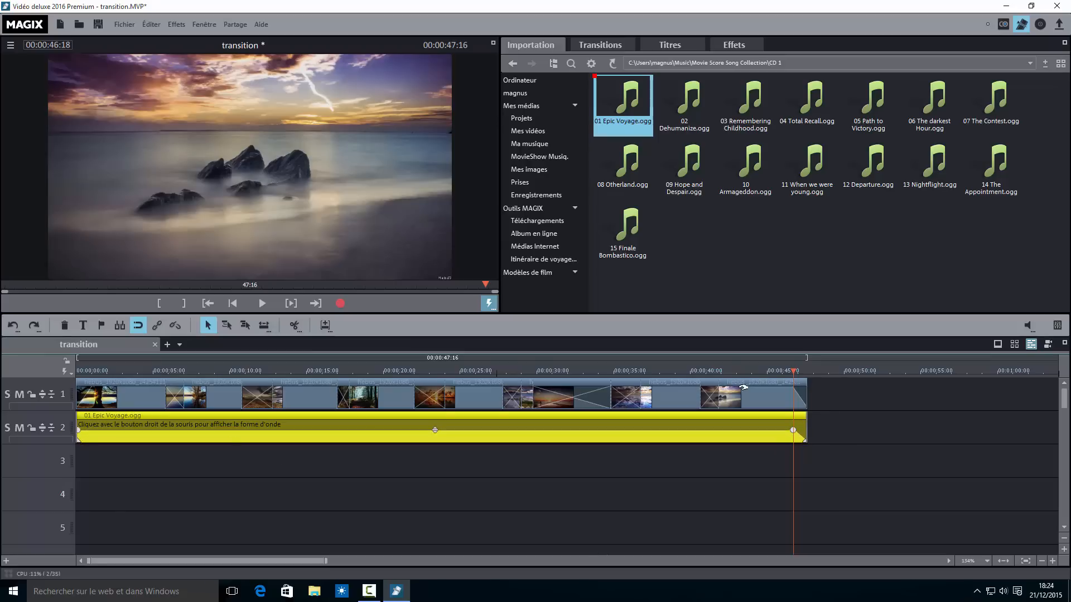
left_click_drag(790, 377, 90, 423)
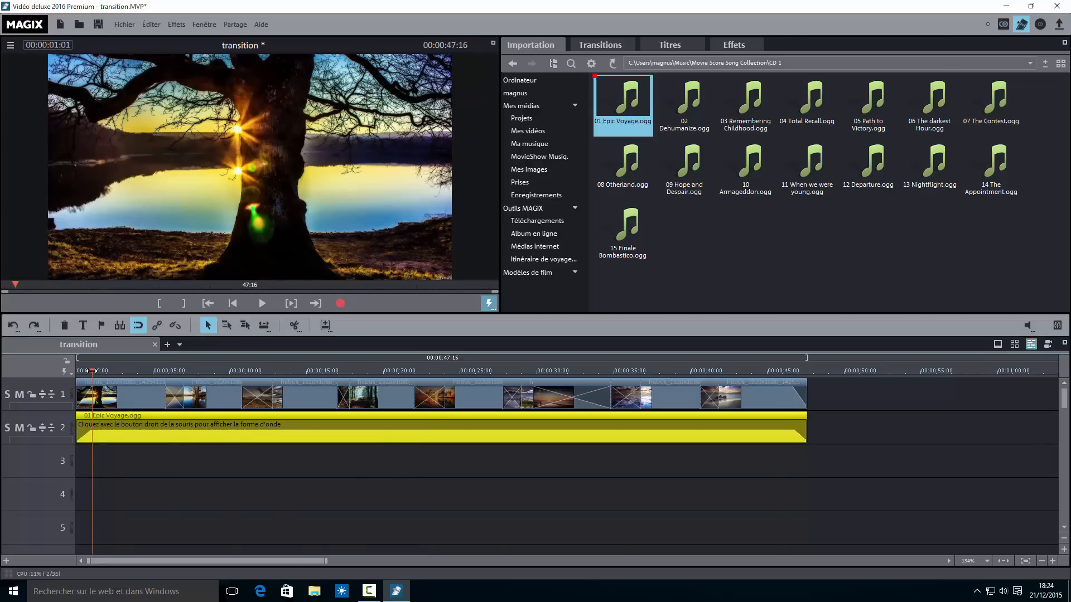
Step: Play the slideshow from the beginning to check the transitions together with the music
left_click_drag(92, 371, 70, 372)
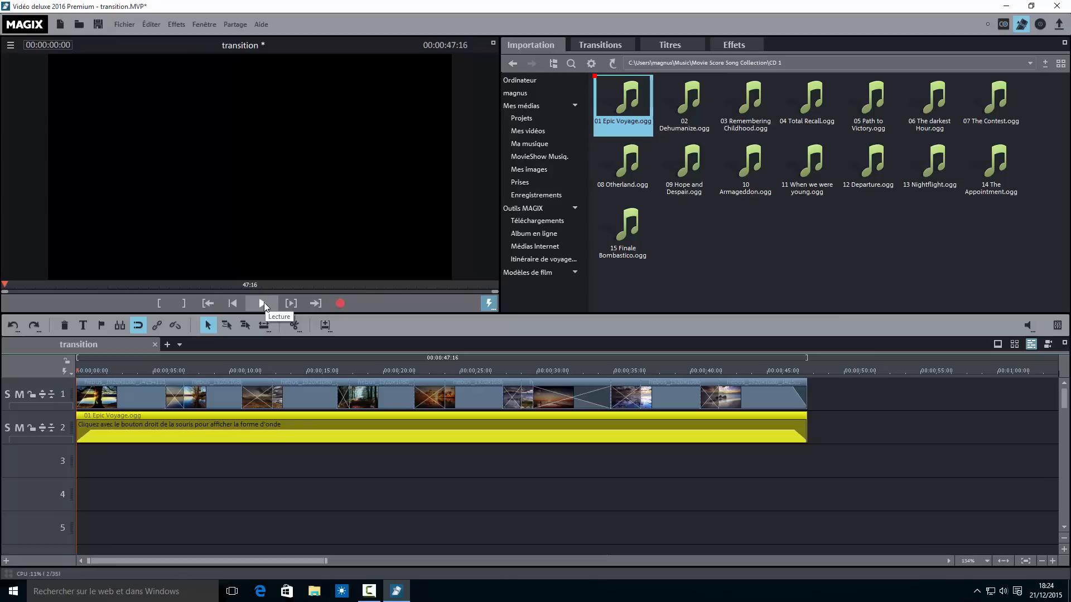
left_click(262, 303)
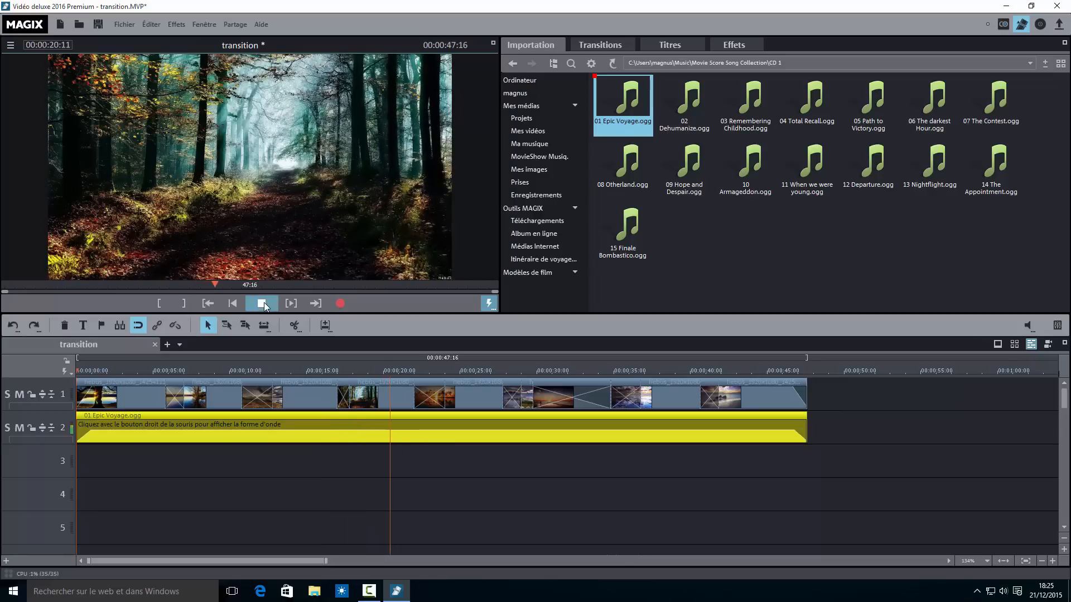
left_click(262, 303)
Step: Look over the audio options available for the music on track 2 and show the available transitions
right_click(397, 423)
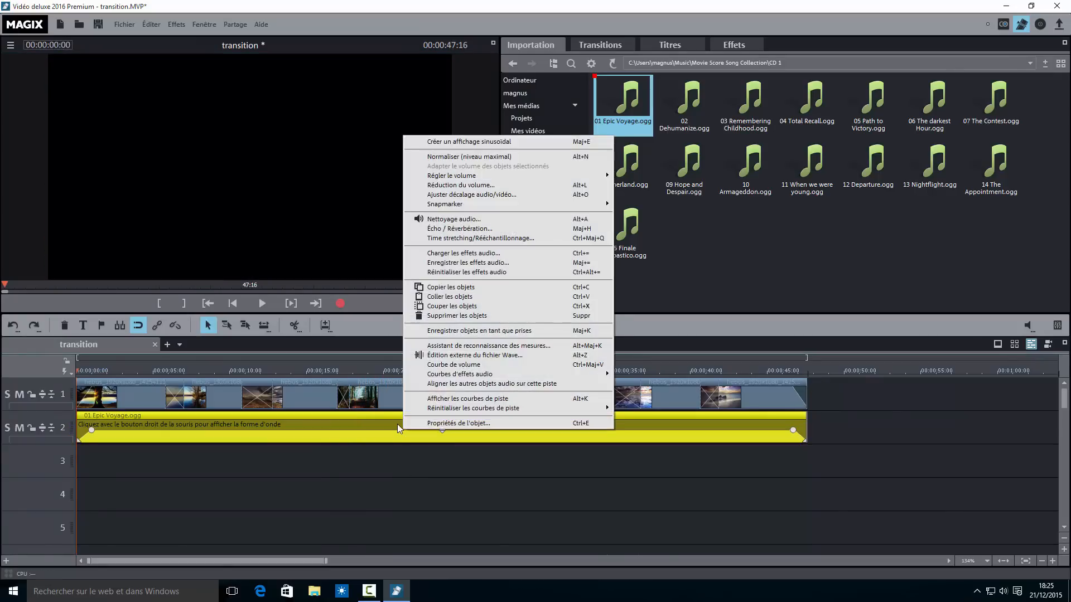
left_click(956, 461)
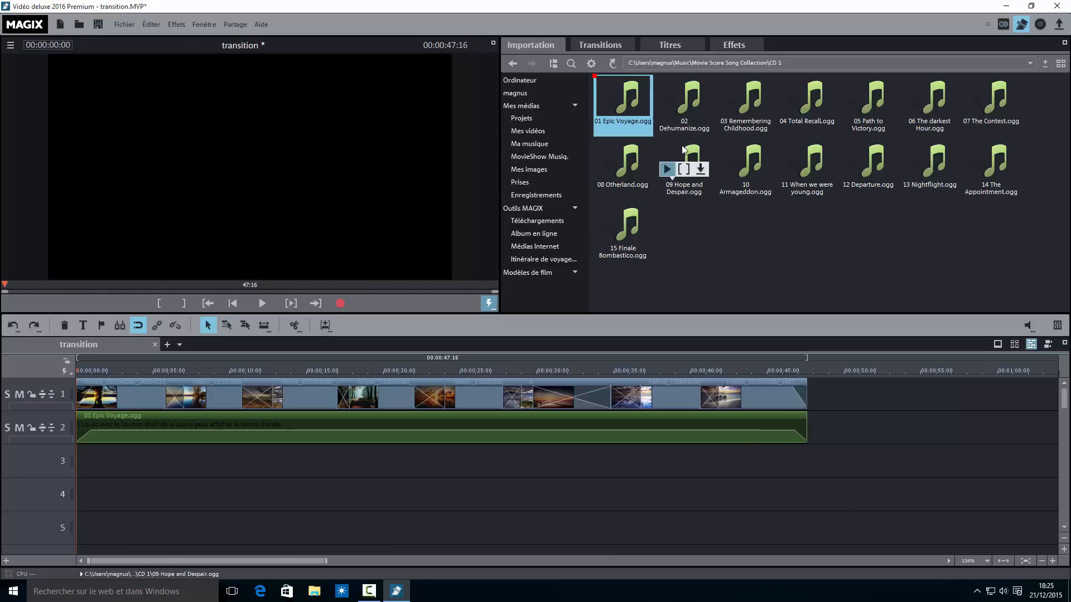
left_click(596, 46)
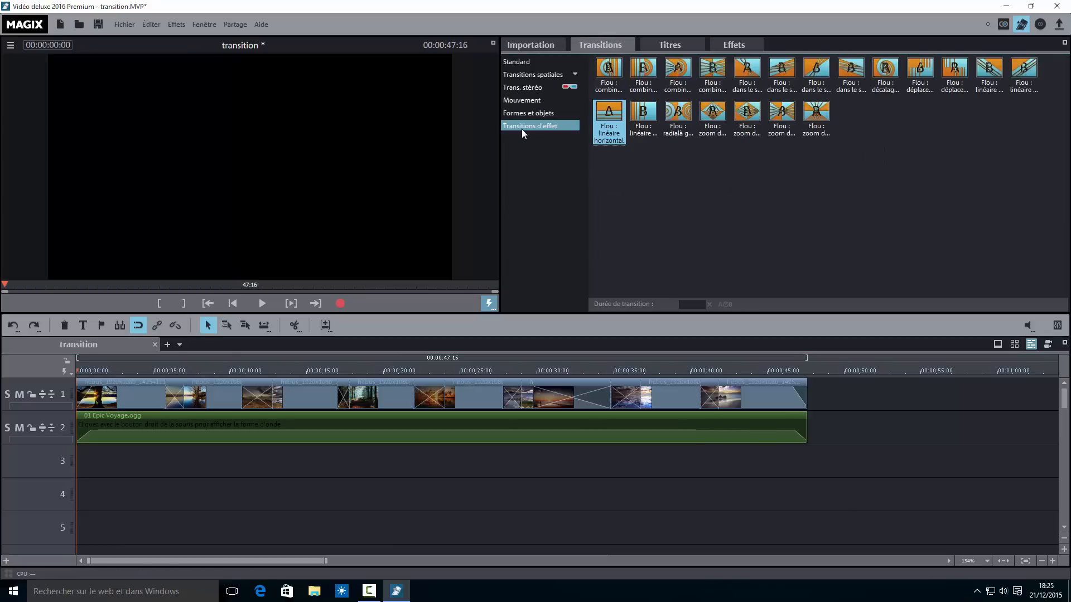